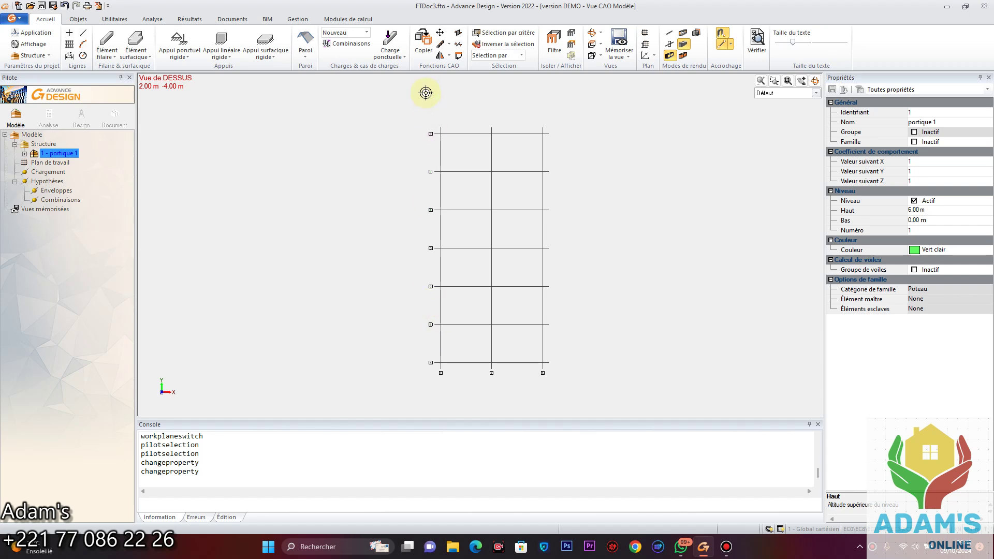
scroll(433, 122, down, 3)
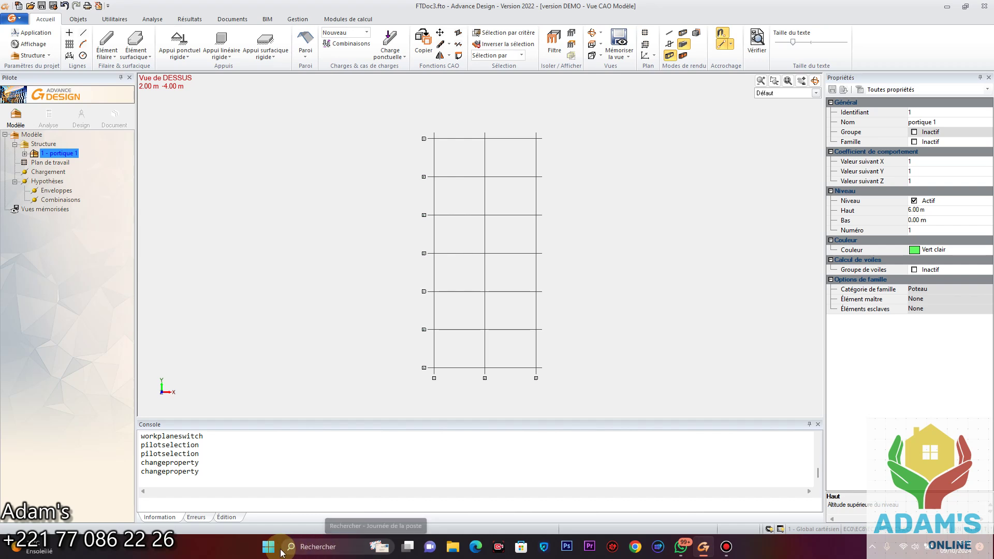
click(325, 547)
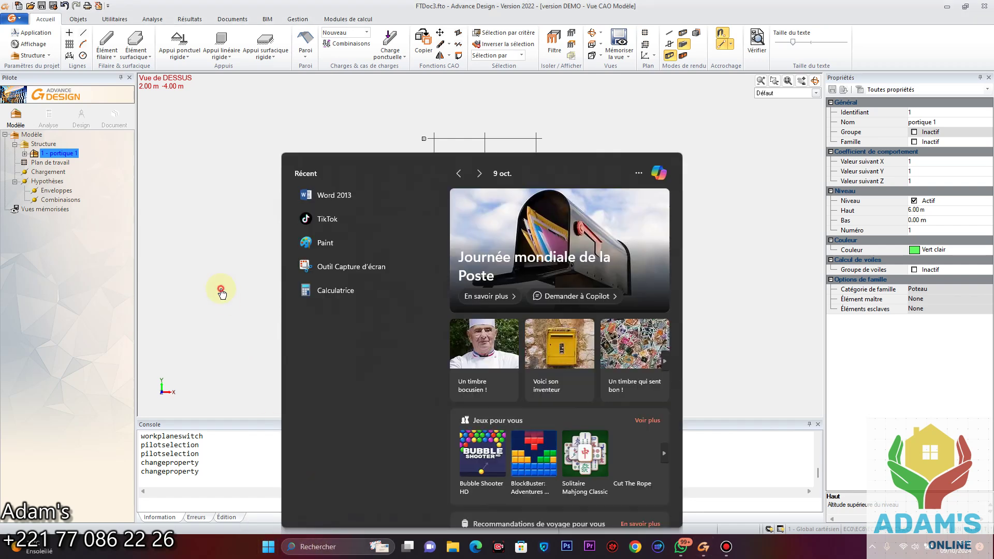
click(217, 274)
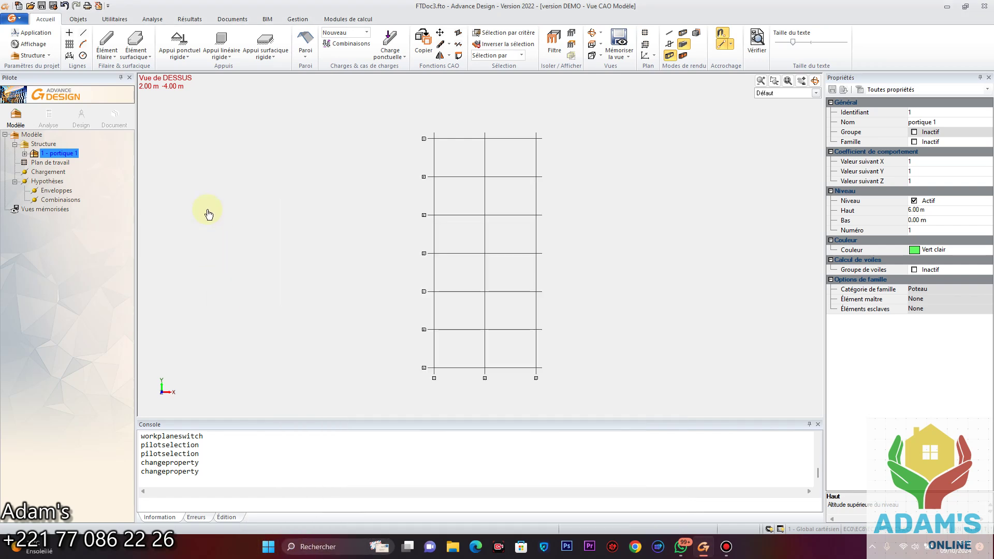
- Start a vertical linear element with the HEA300 cross-section and name it POTEAUX
click(106, 52)
click(157, 119)
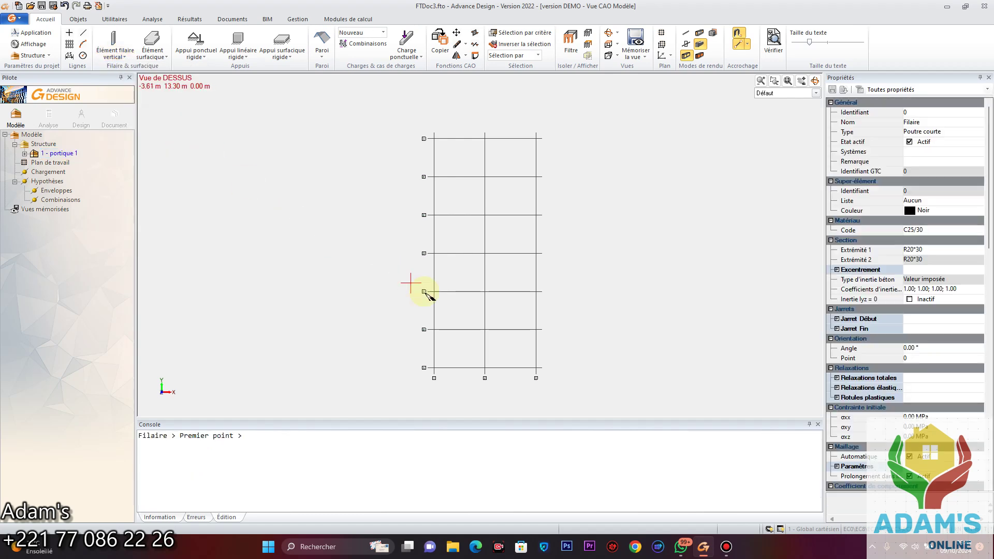
click(942, 251)
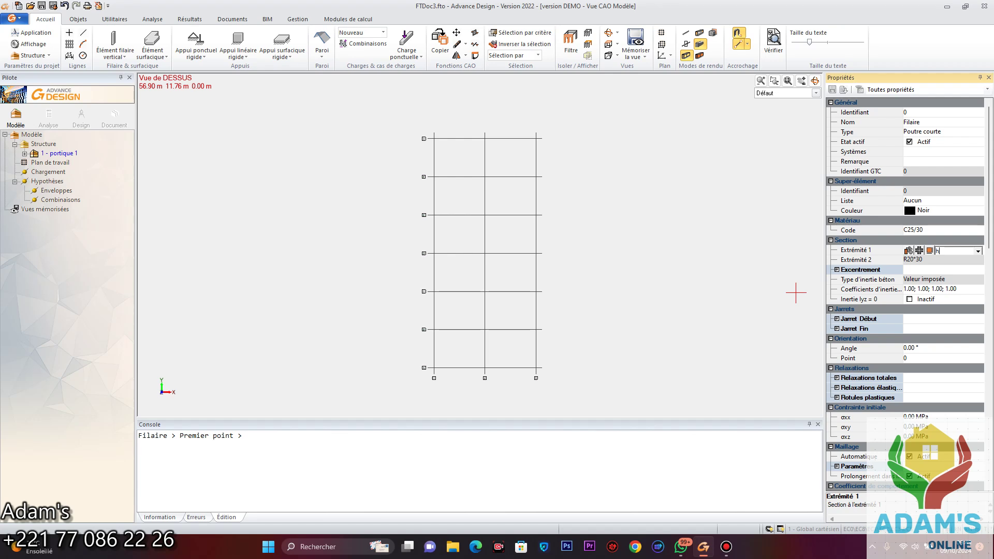
text(hea)
text(HEA300)
click(924, 250)
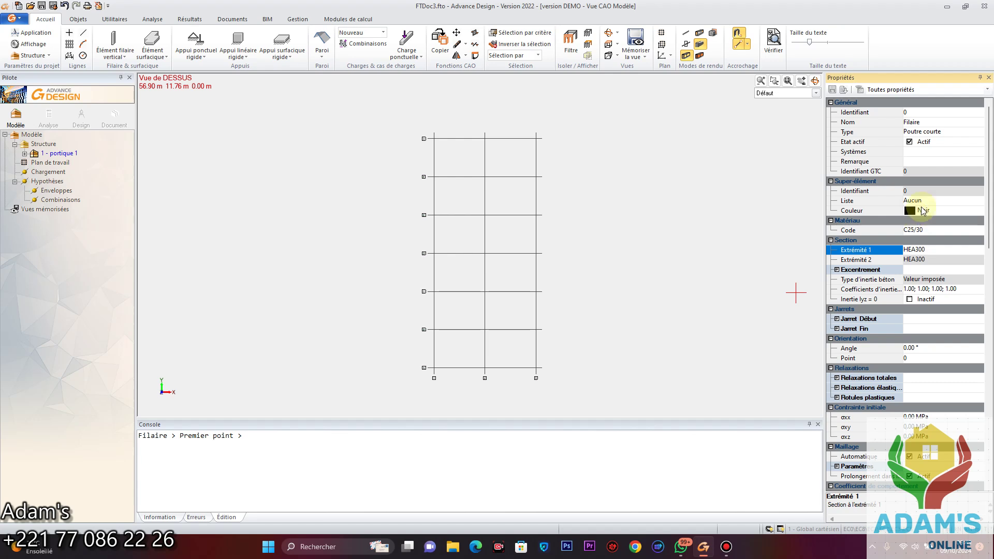
click(943, 123)
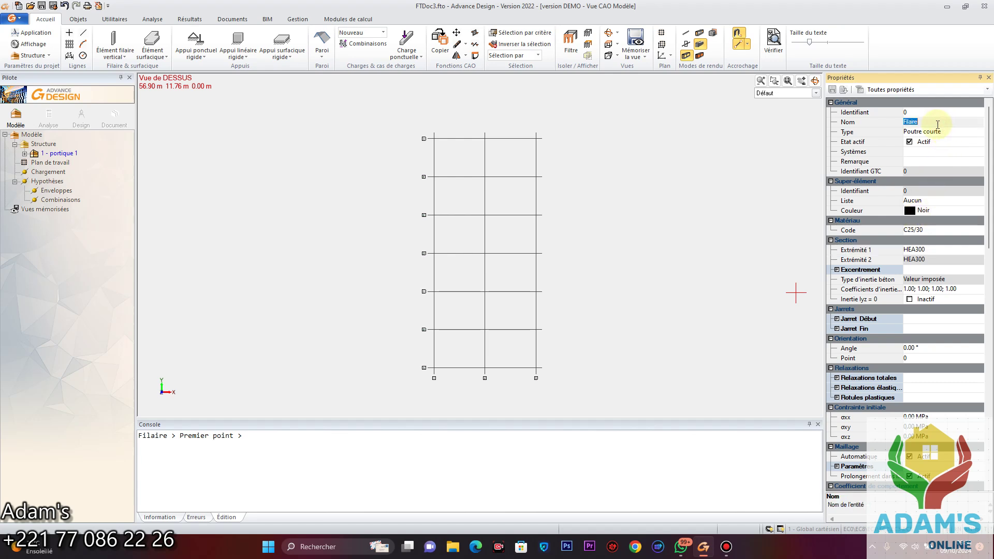
text(POTEAUX)
click(936, 122)
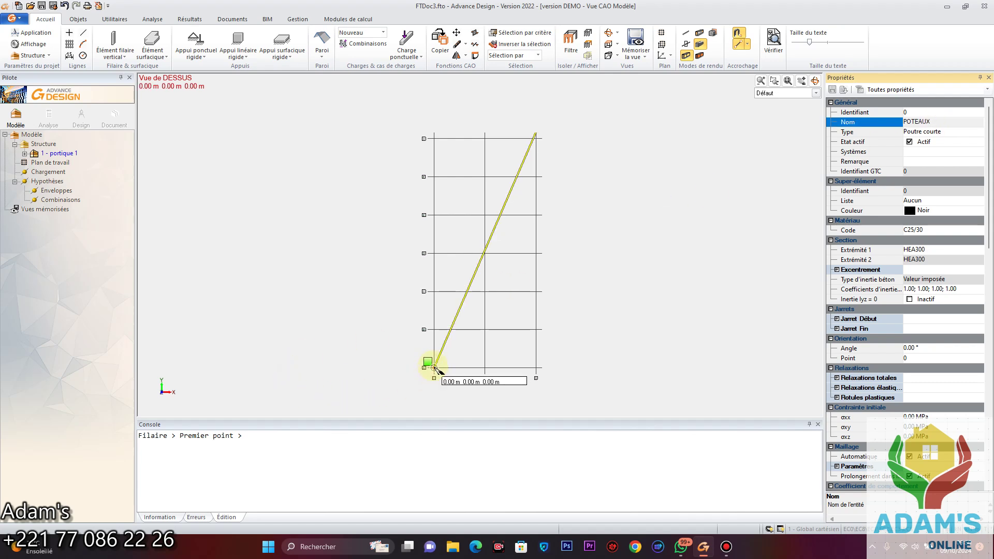
- Place the columns on grid axis A at its intersections with axes 1 and 3, and end the command
scroll(413, 371, up, 5)
scroll(448, 389, up, 2)
scroll(543, 301, down, 3)
scroll(616, 319, up, 1)
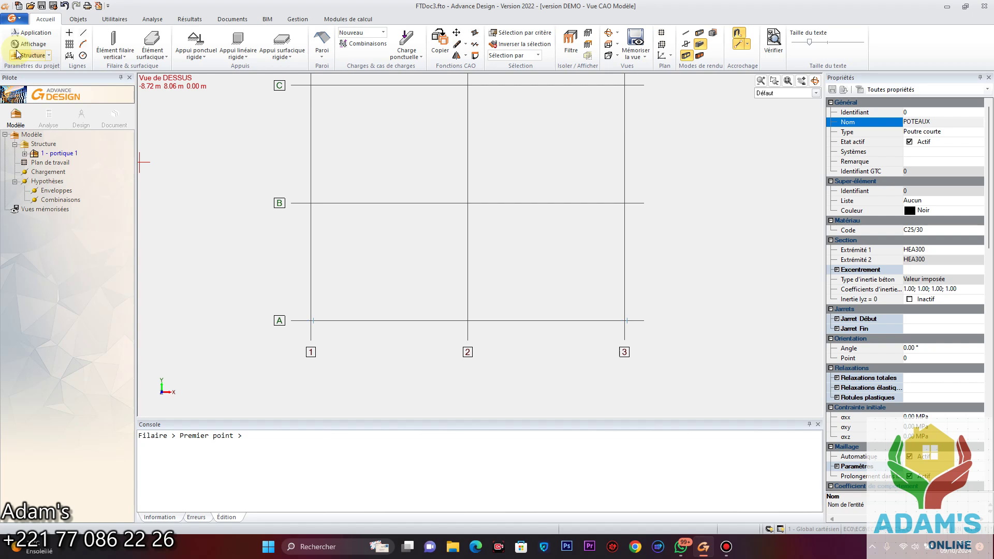
key(Escape)
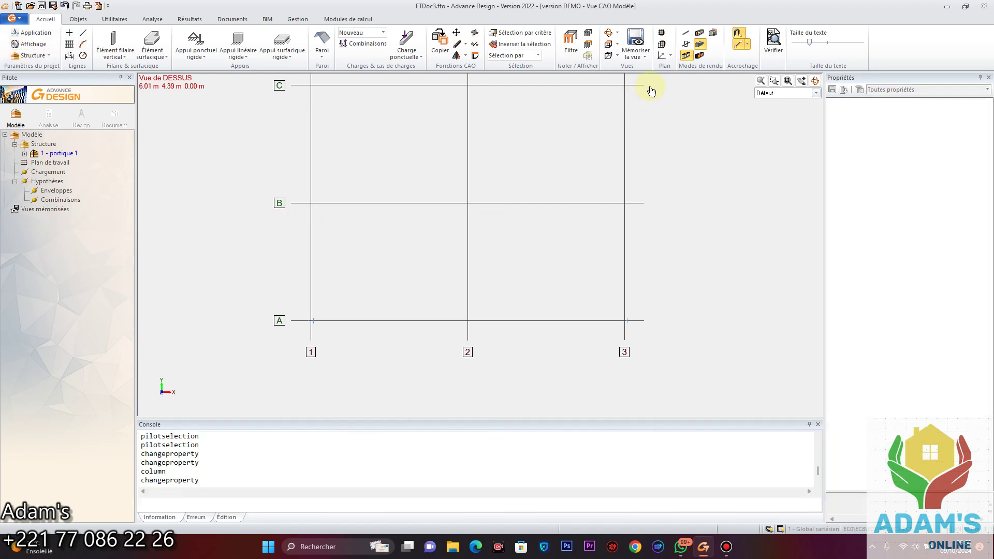
- Switch to the front view, project the work plane onto it and display the work plane grid
click(616, 44)
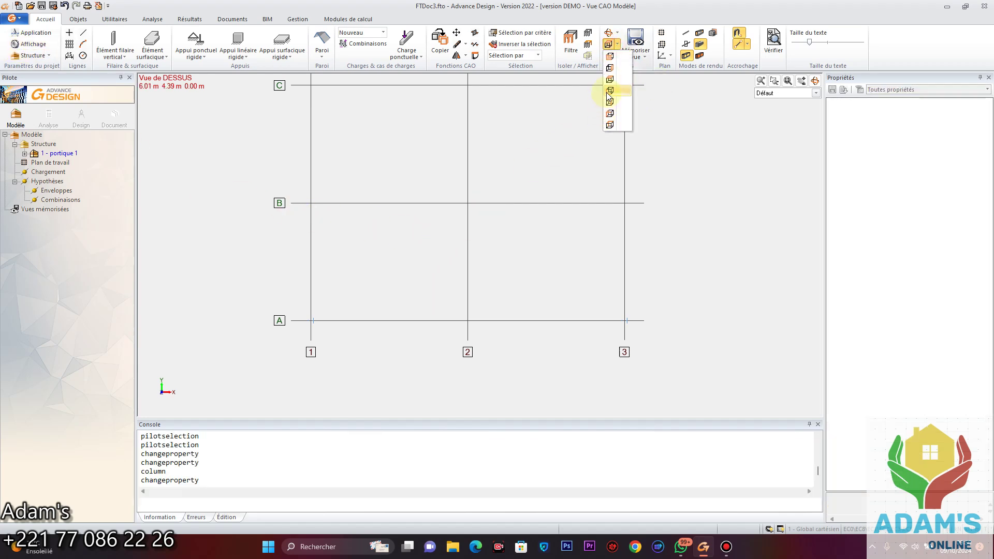
click(610, 67)
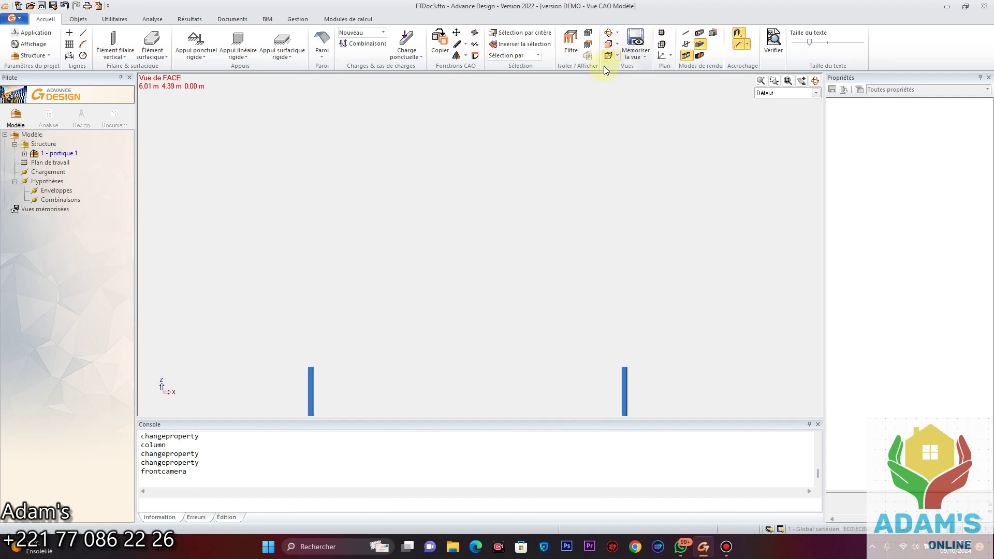
scroll(481, 325, up, 3)
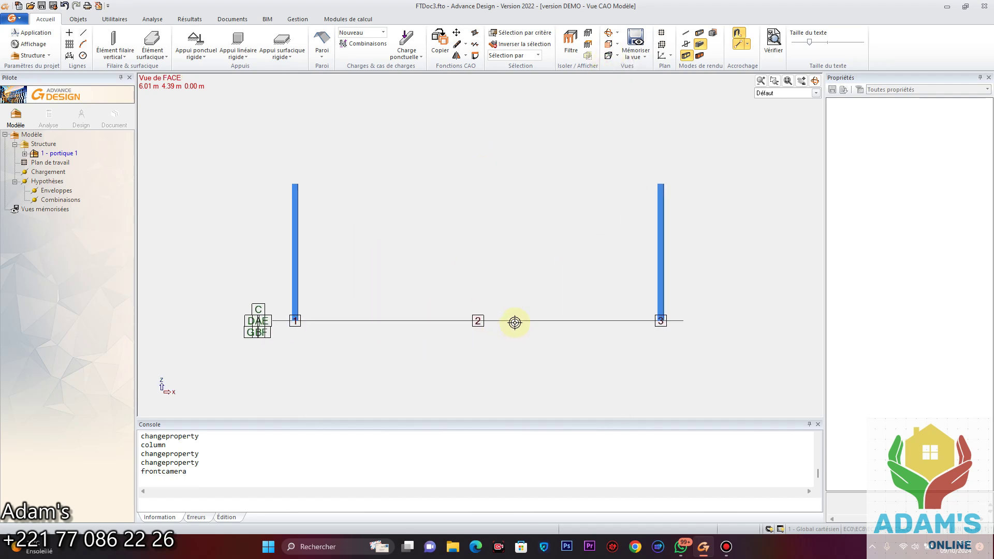
scroll(438, 341, down, 1)
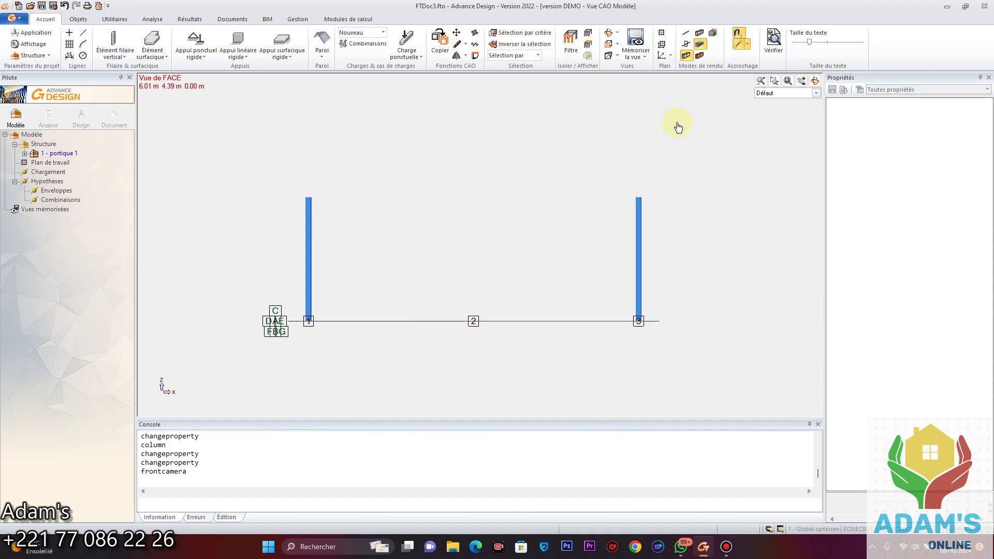
click(661, 46)
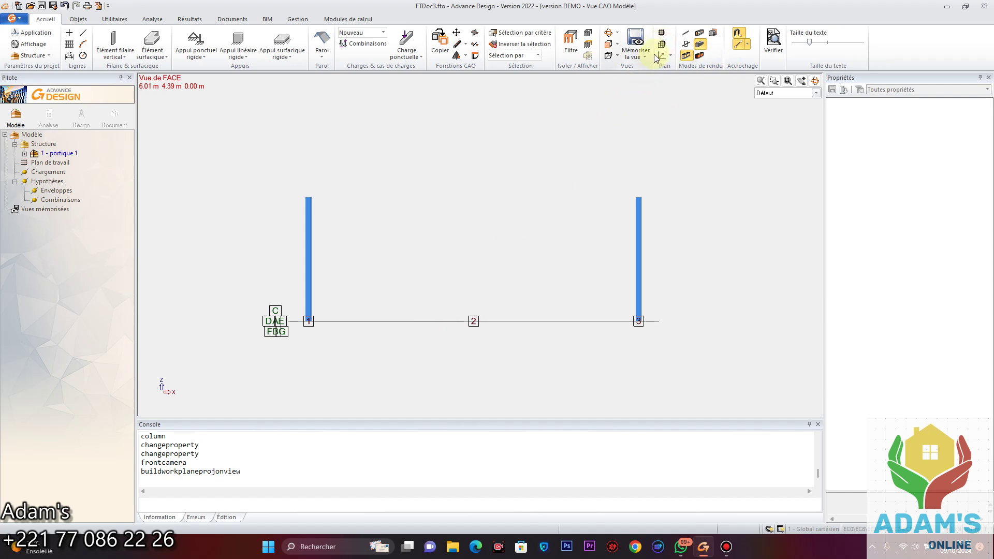
click(662, 33)
click(661, 44)
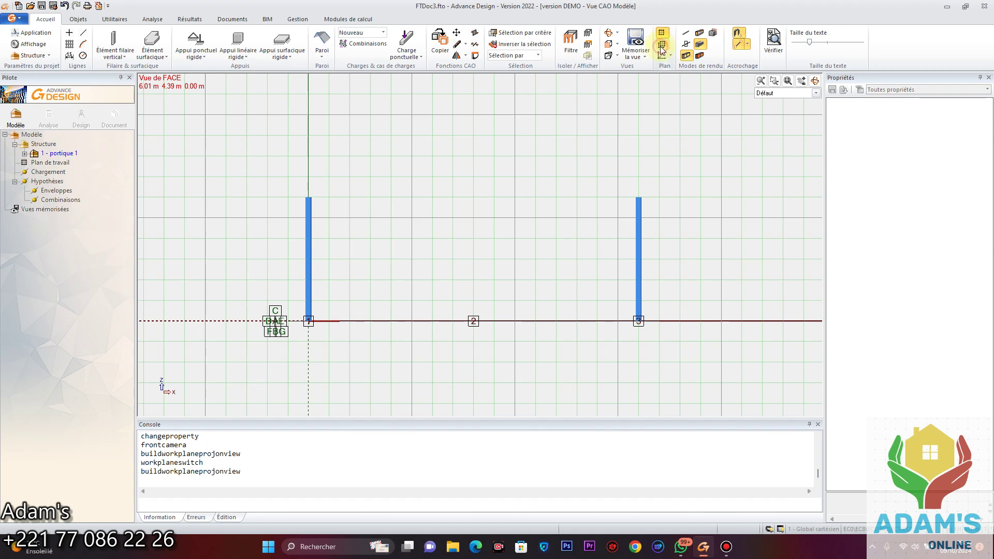
- Start a linear element and set its cross-section to IPE300
click(115, 54)
click(144, 73)
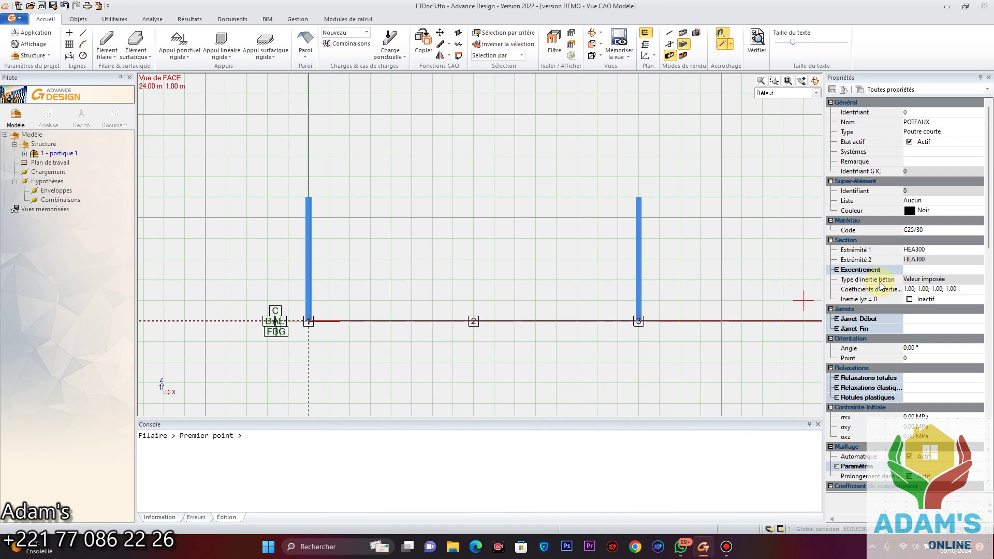
click(931, 250)
click(931, 251)
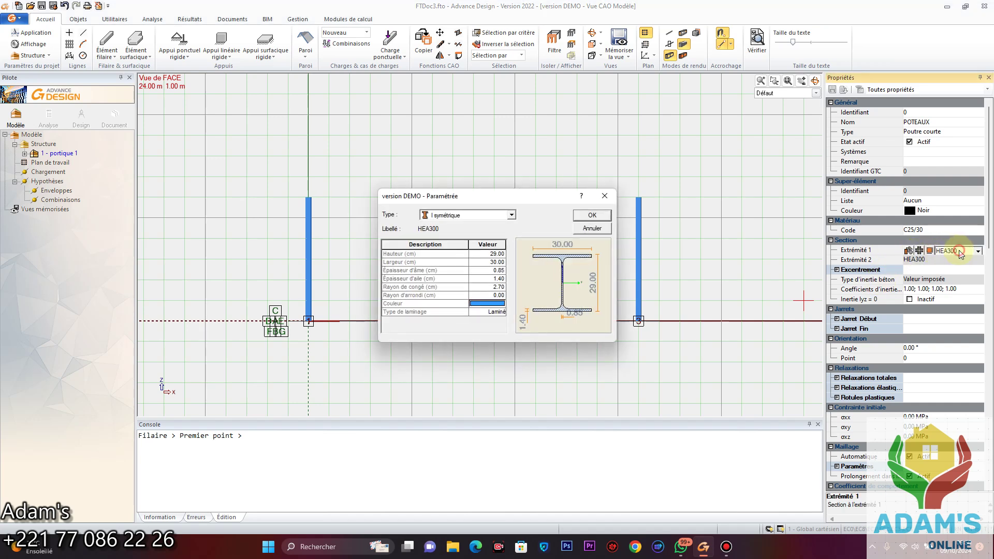
click(604, 197)
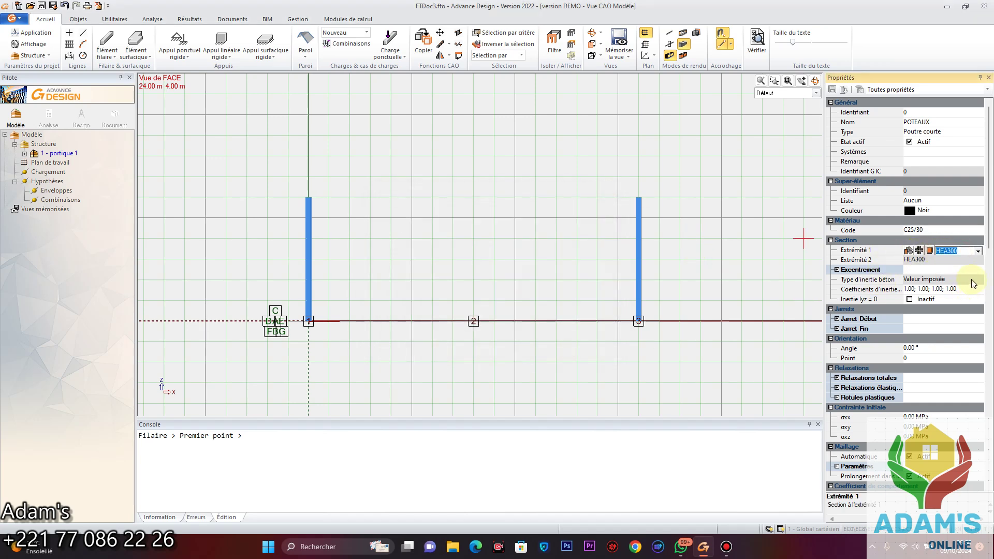
text(IPE300)
key(Return)
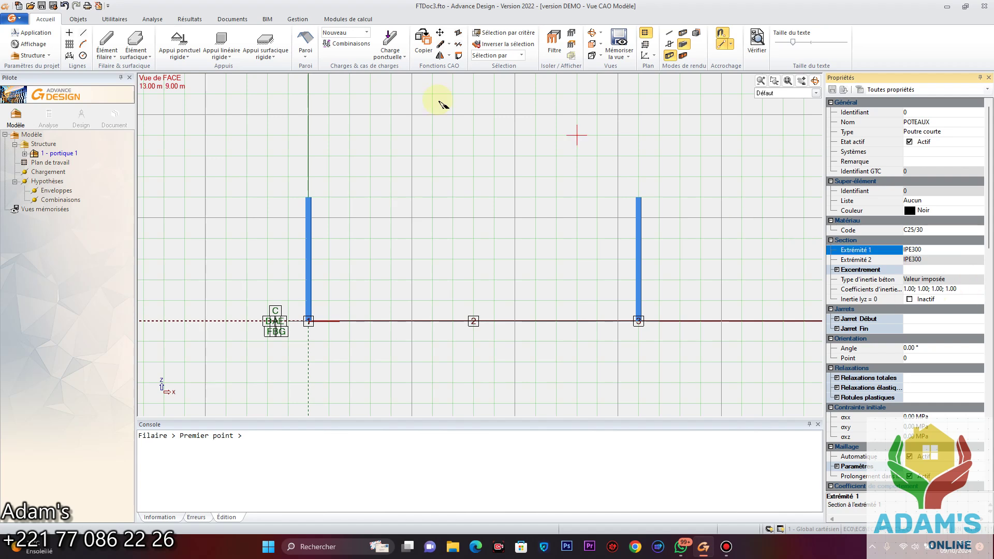
- Draw two sloping rafters from the column tops meeting at a ridge at 8 m horizontally and 7 m high
click(309, 197)
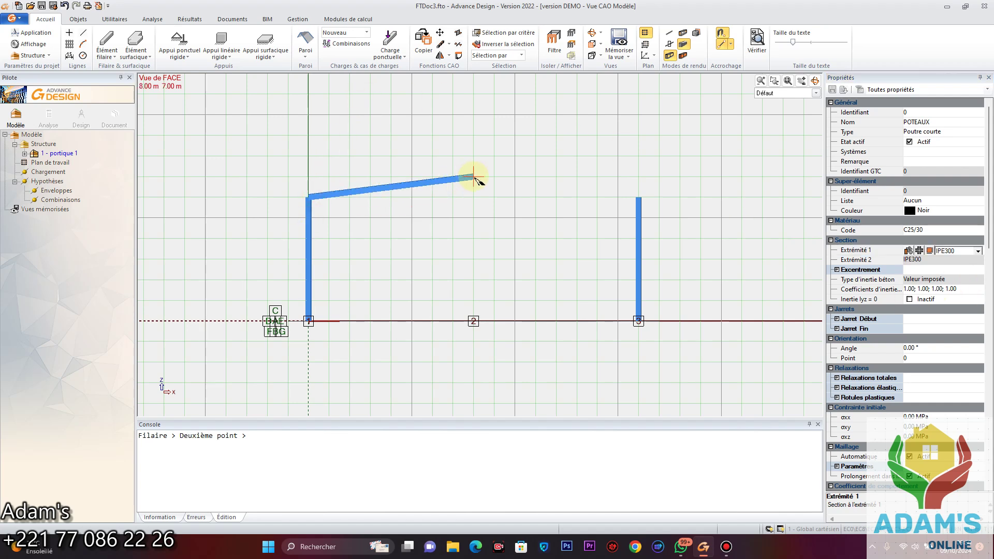
click(474, 178)
click(474, 178)
click(638, 197)
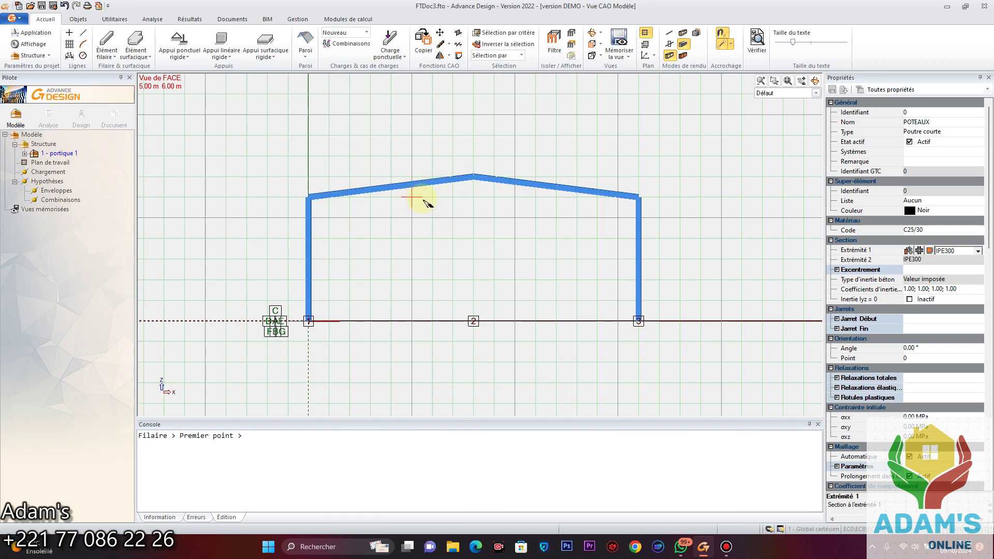
- End the linear element command, orbit the portal frame into a 3D view and hide the work plane grid
click(815, 81)
drag(769, 151, 520, 257)
click(547, 252)
key(Escape)
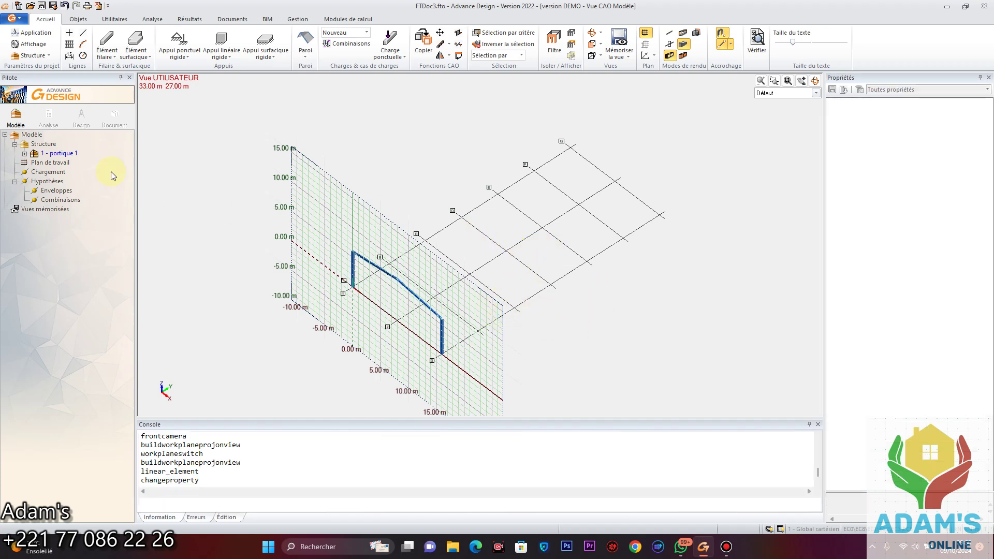
click(814, 81)
drag(664, 252, 644, 236)
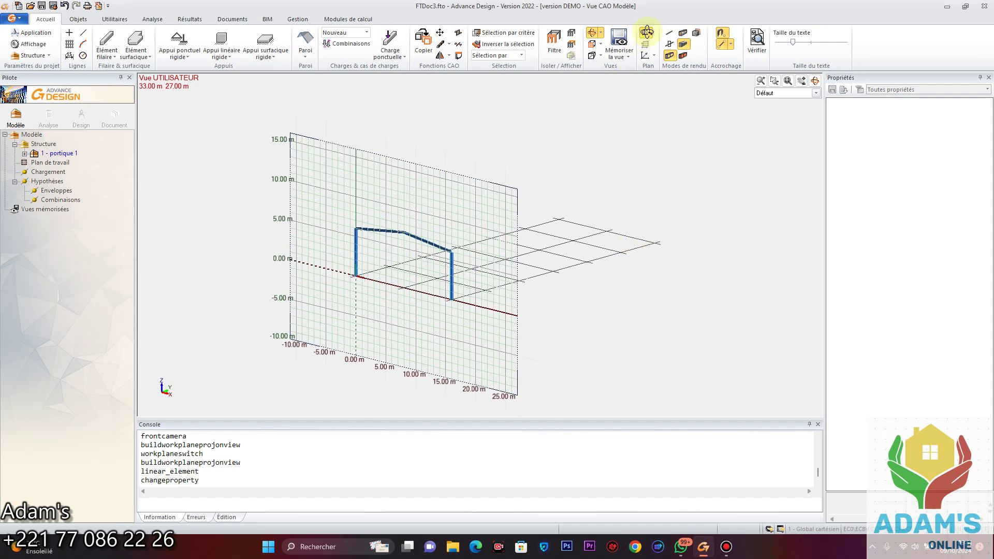
click(646, 32)
click(647, 34)
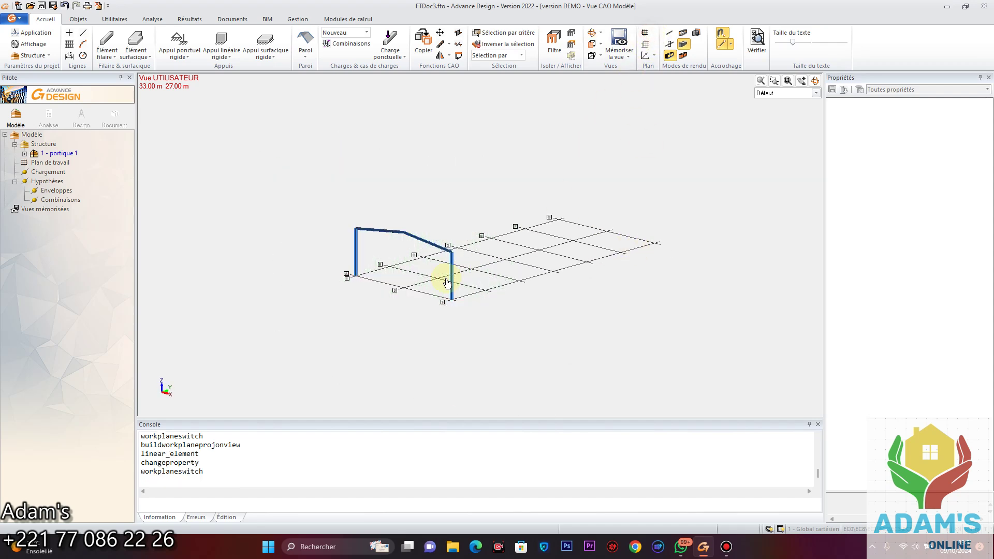
- Copy the portal frame's two columns and two rafters from grid axis A to axis B
click(469, 250)
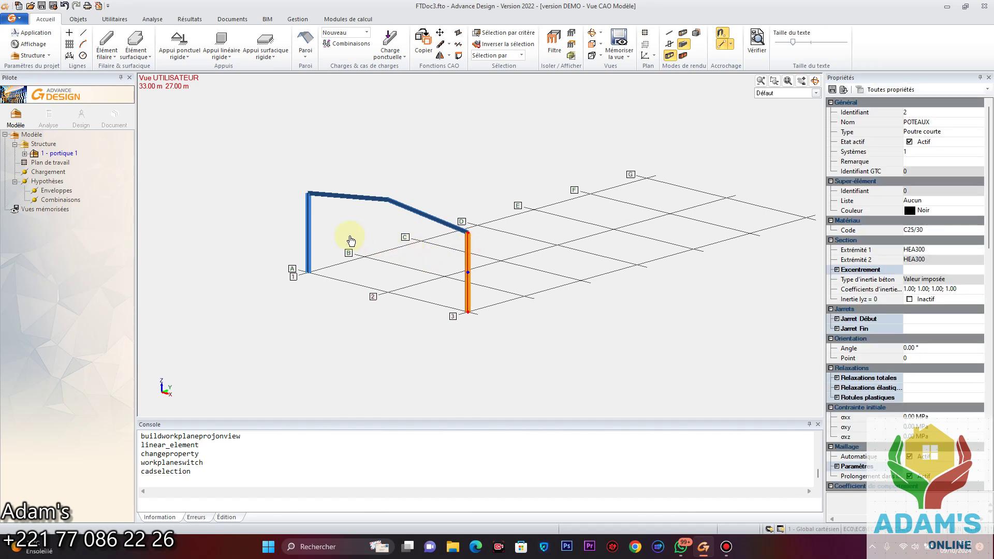
click(309, 228)
click(338, 201)
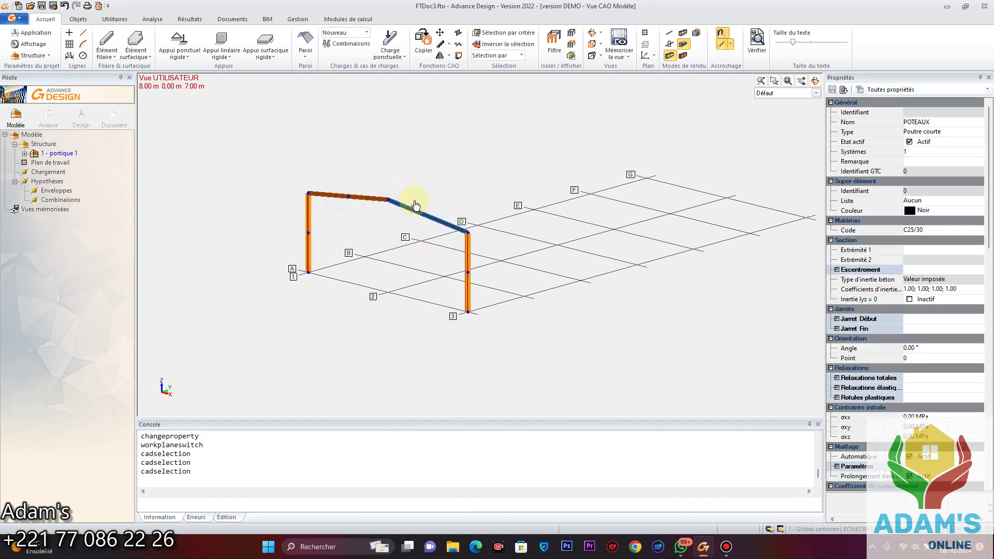
click(413, 208)
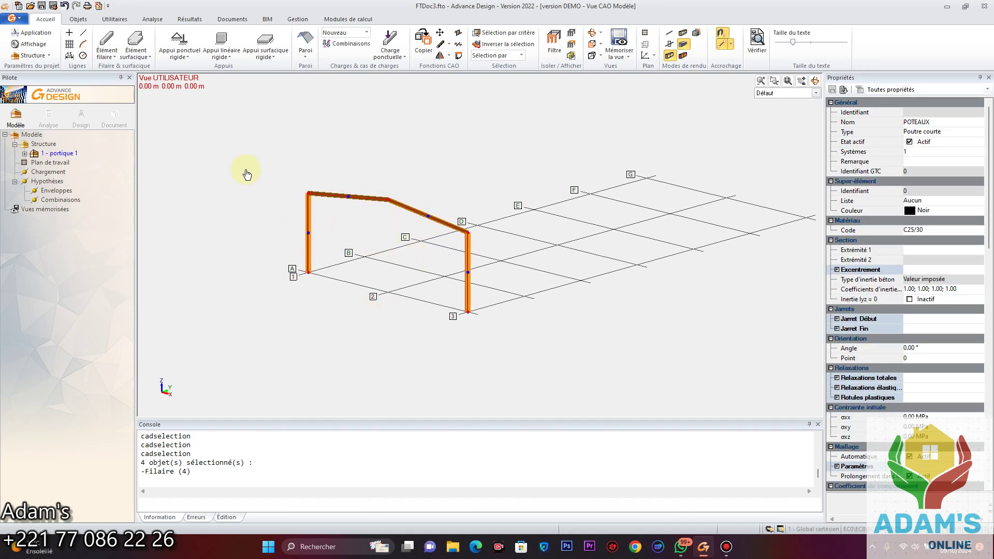
key(ctrl+c)
click(468, 312)
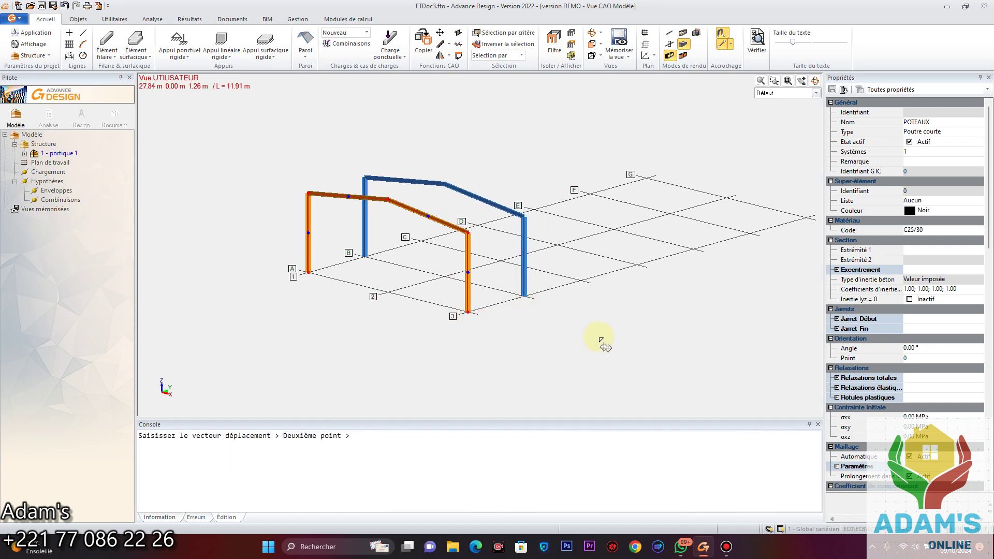
middle_drag(623, 333, 642, 352)
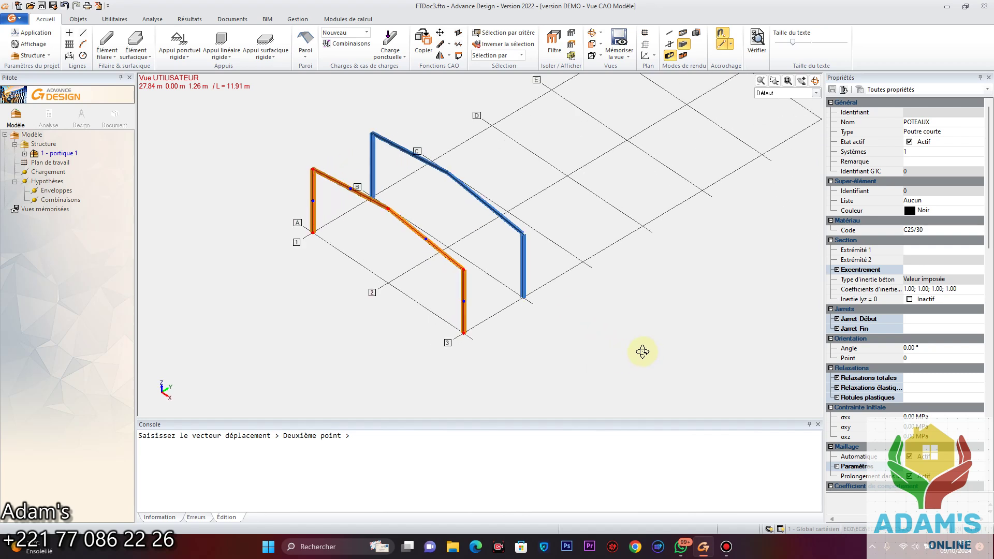
click(595, 303)
middle_drag(579, 300, 588, 335)
middle_drag(550, 370, 546, 281)
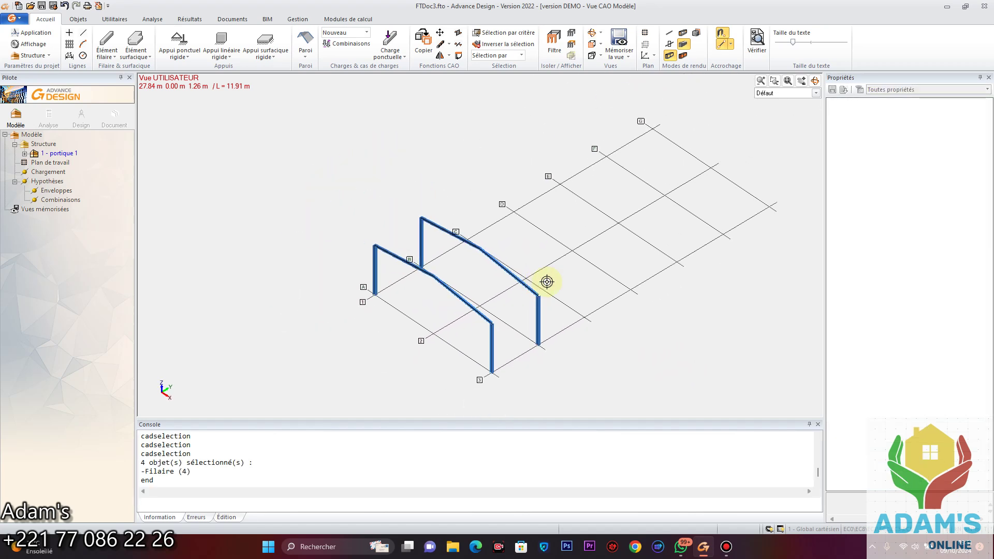
mouse_move(545, 368)
middle_down()
mouse_move(653, 350)
mouse_move(538, 366)
middle_up()
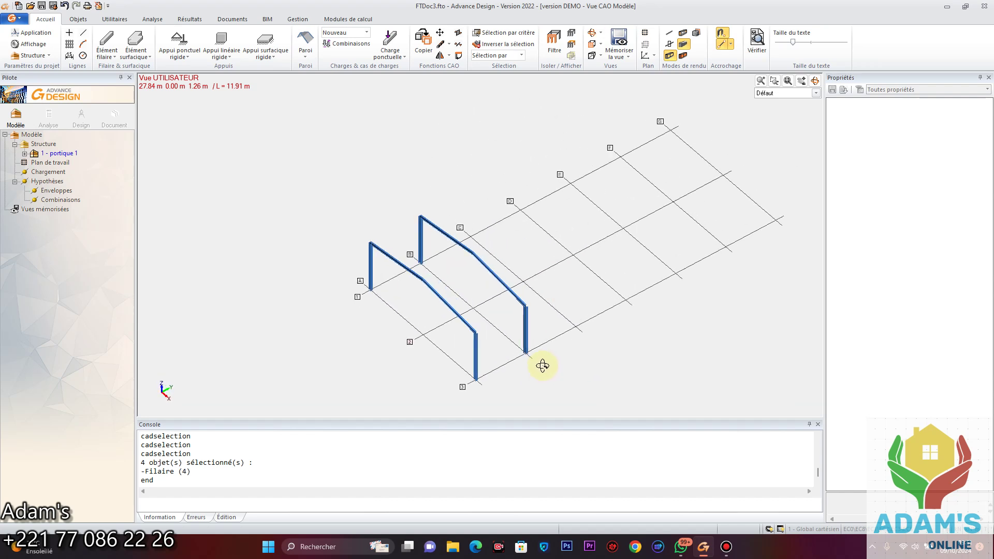
- Delete the copied portal frame's two columns and two rafters on grid axis B
click(524, 321)
click(484, 265)
click(447, 253)
click(420, 239)
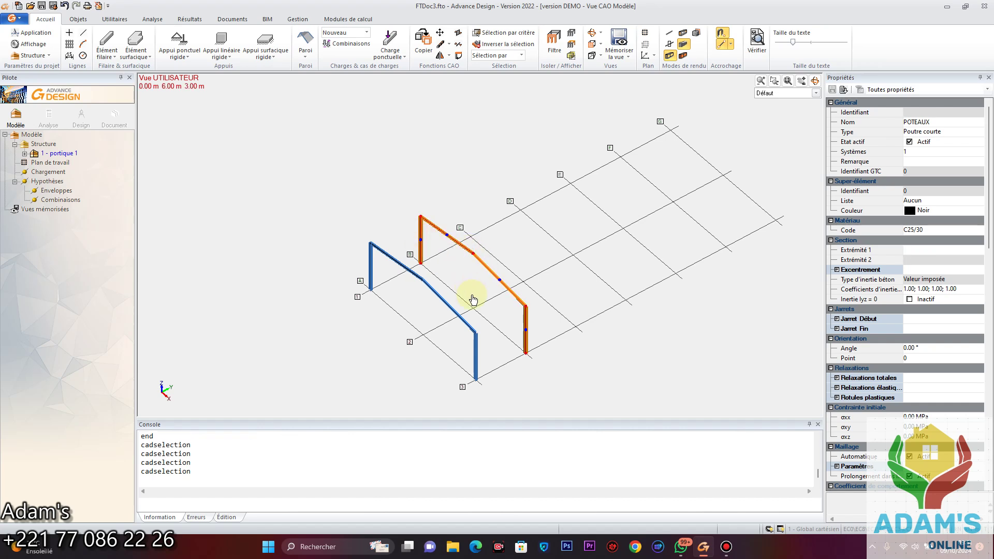
key(Delete)
middle_drag(492, 413, 533, 406)
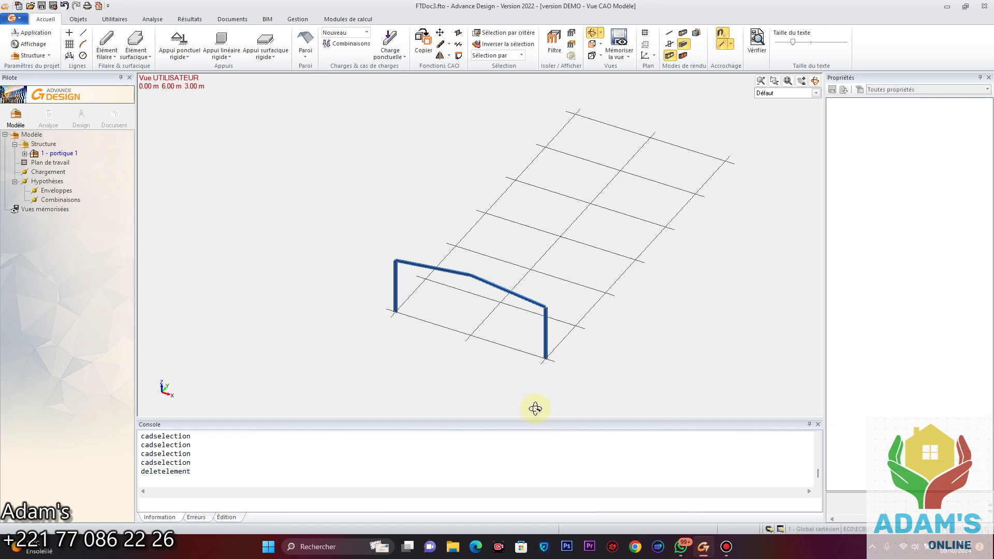
scroll(554, 313, up, 3)
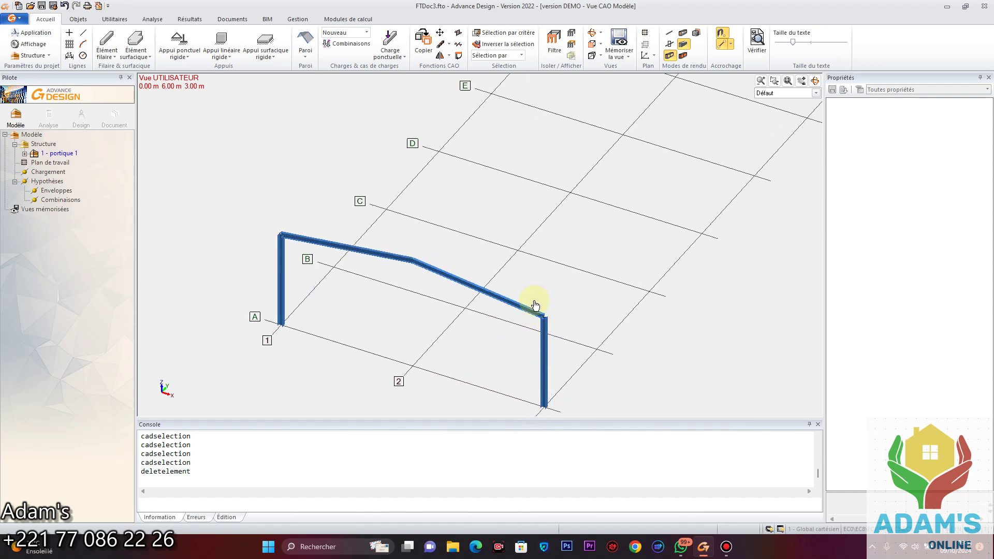
middle_drag(508, 288, 501, 270)
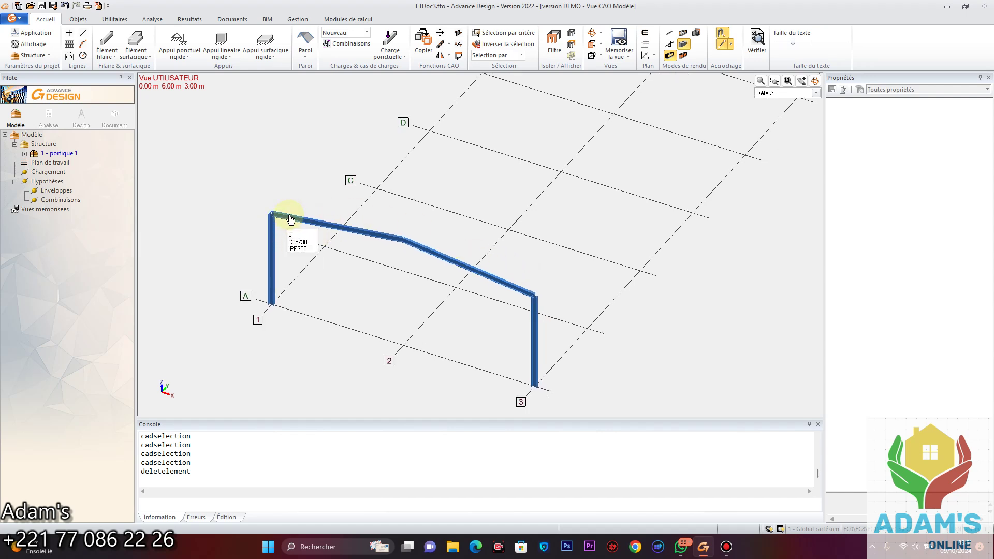
click(285, 217)
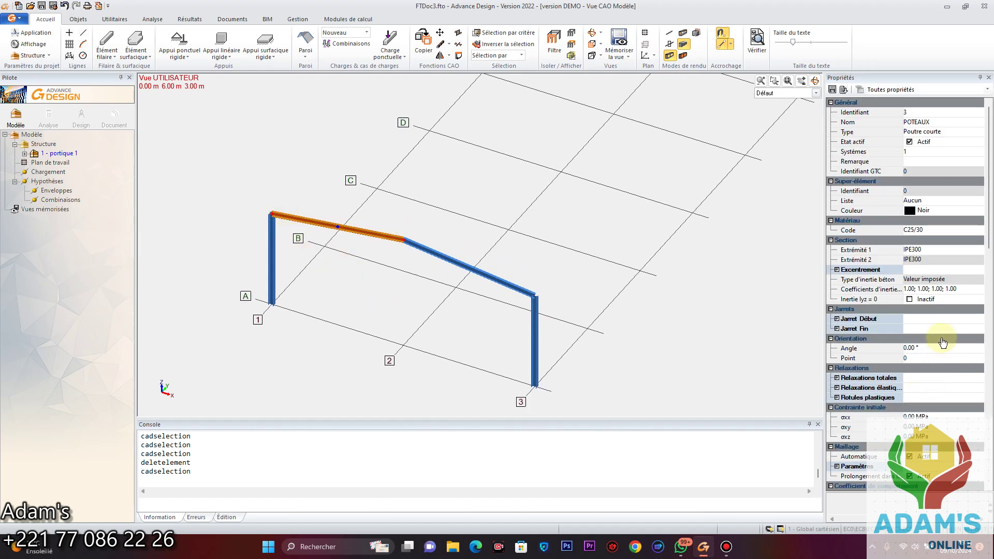
scroll(954, 402, down, 6)
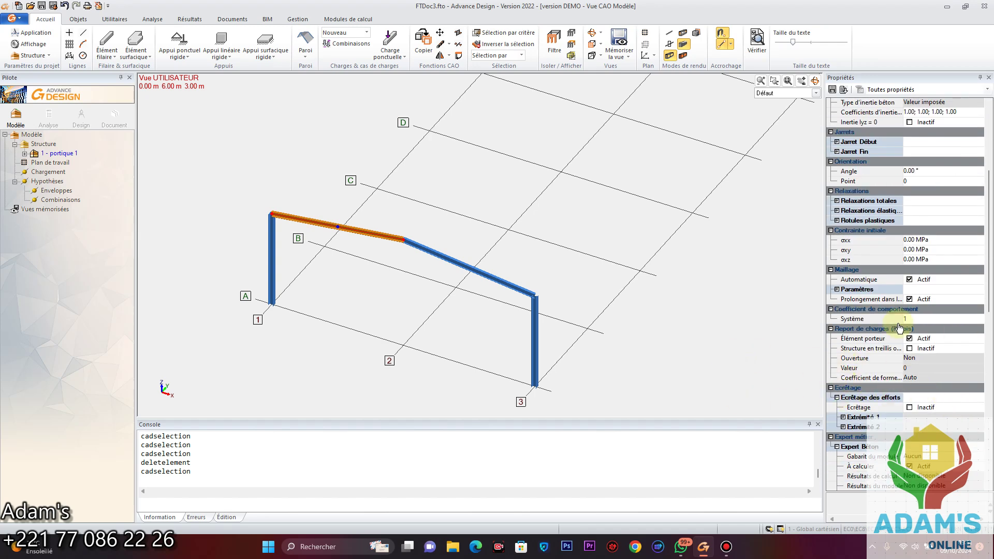
scroll(924, 354, up, 3)
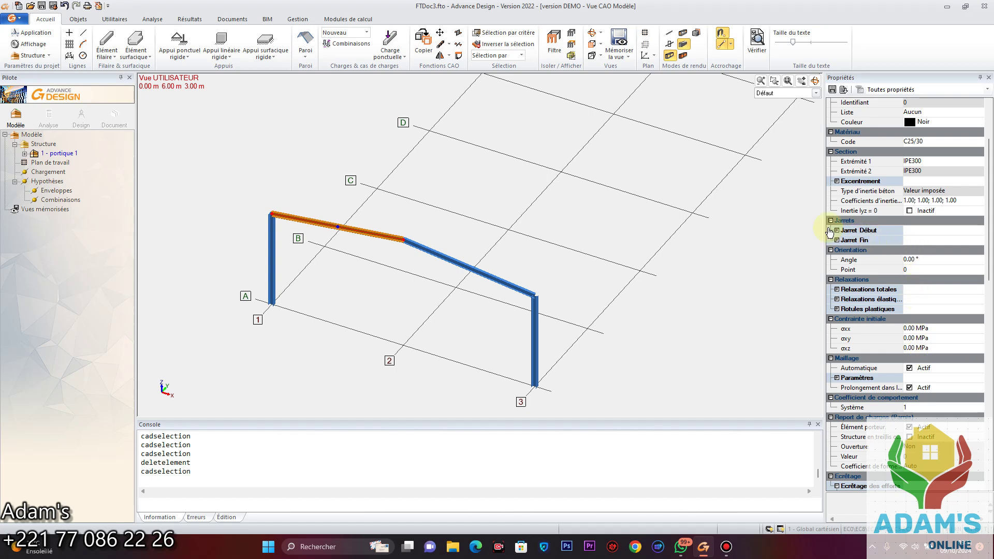
double_click(837, 231)
key(Escape)
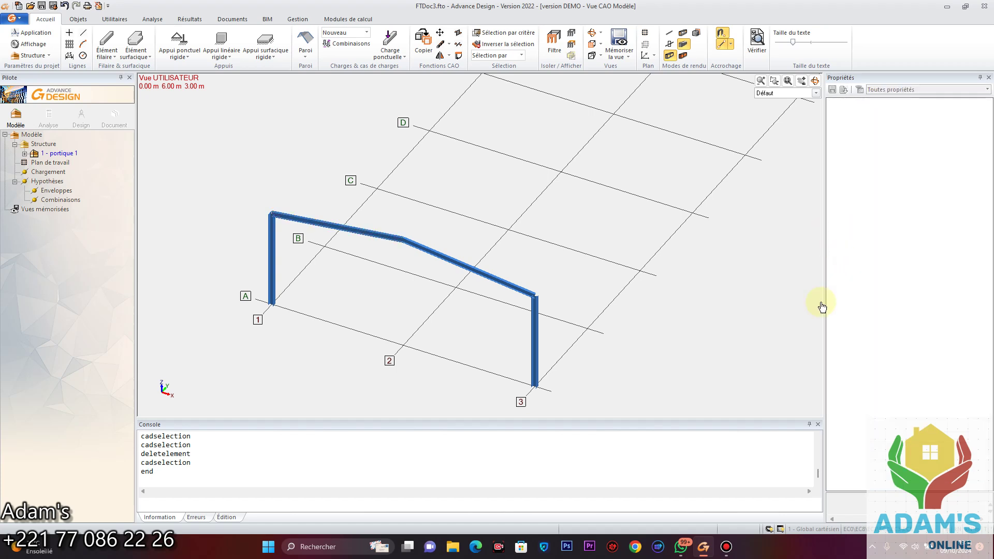
- Give the rafter on the axis 3 side a start haunch (Jarret Début) at the ridge, position z-, length ratio 0.12
click(515, 287)
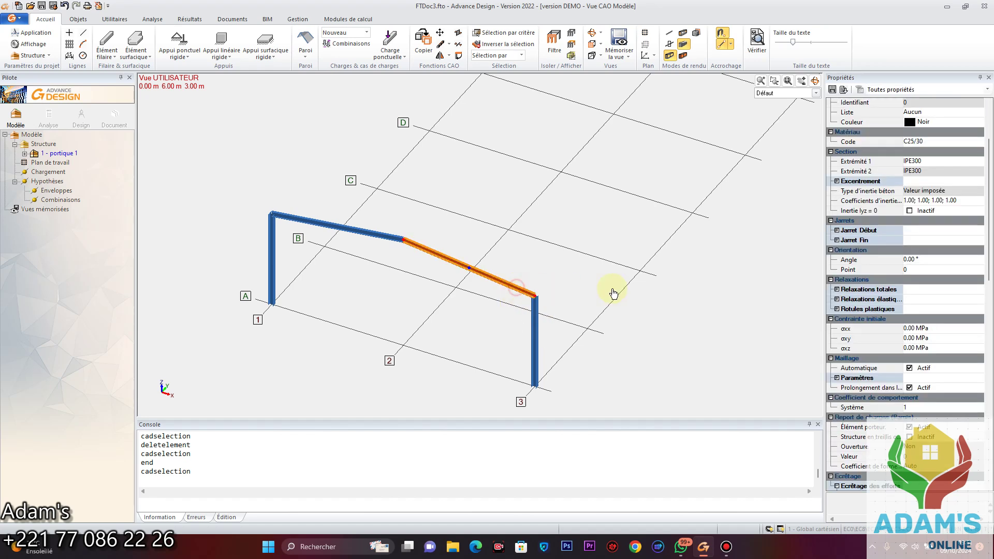
click(836, 230)
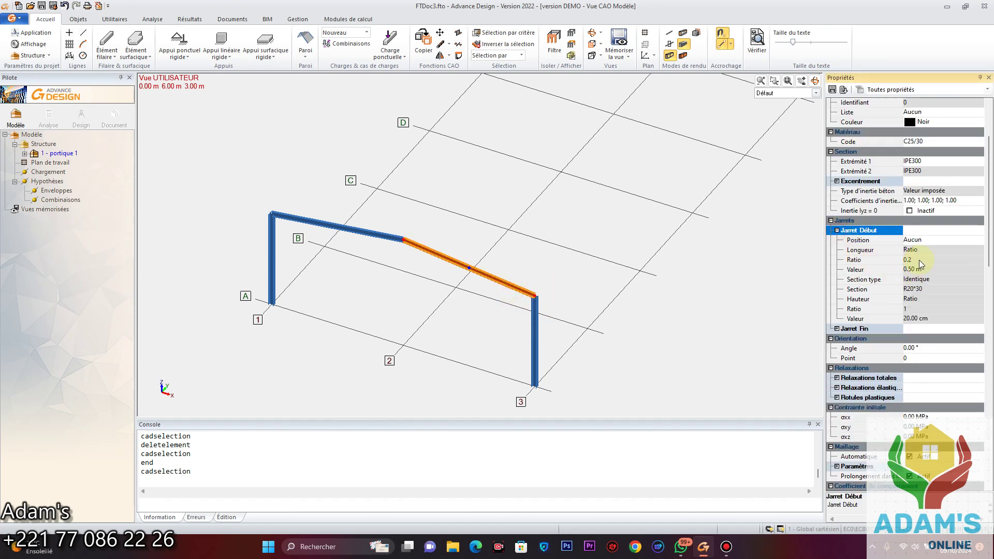
click(976, 240)
click(978, 240)
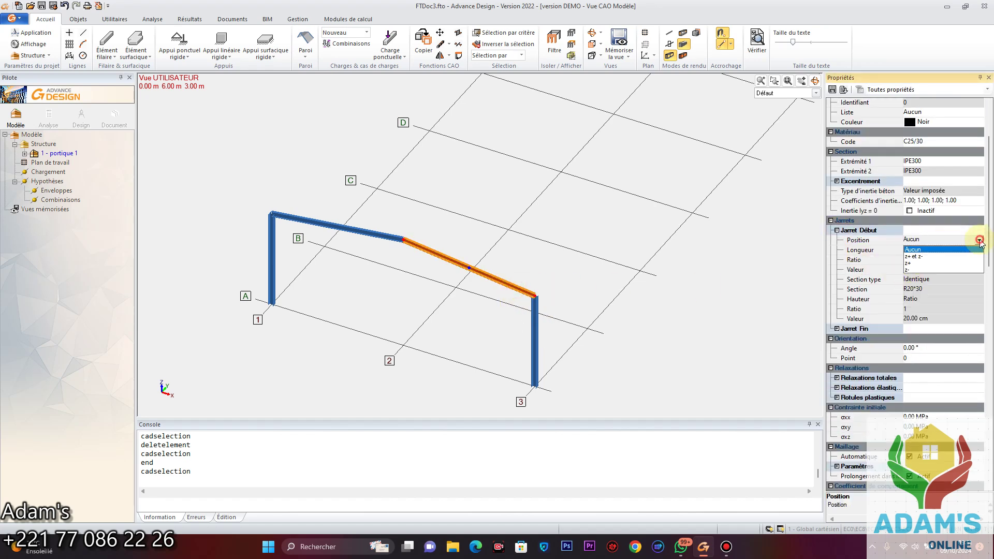
click(907, 269)
click(926, 260)
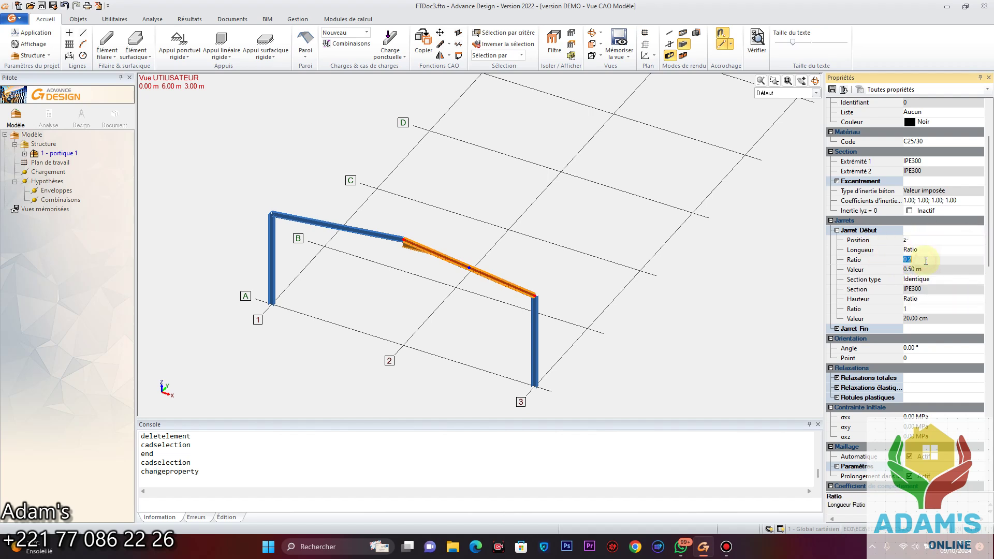
text(0)
click(931, 299)
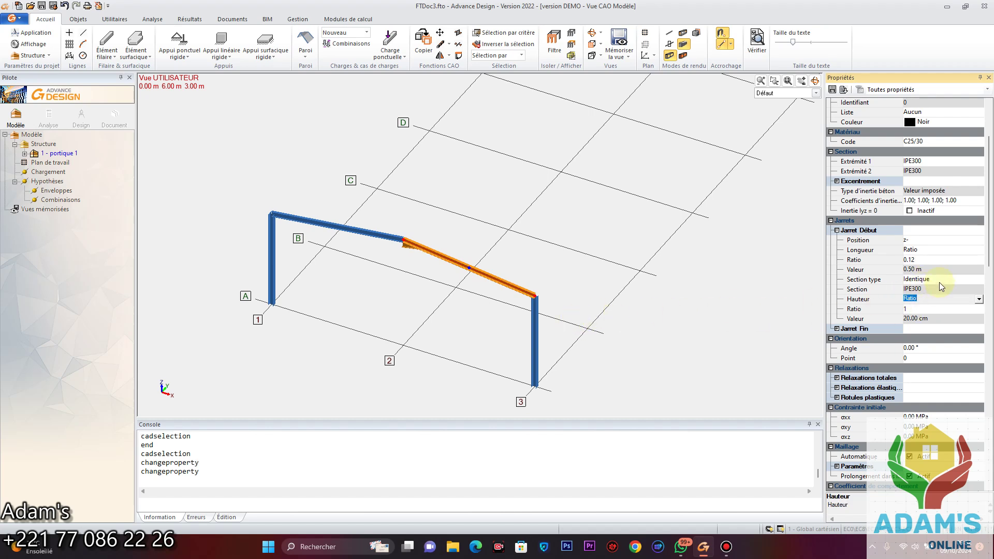
- Add an end haunch (Jarret Fin) to the same rafter at the axis 3 column, position z-, length ratio 0.12
click(836, 329)
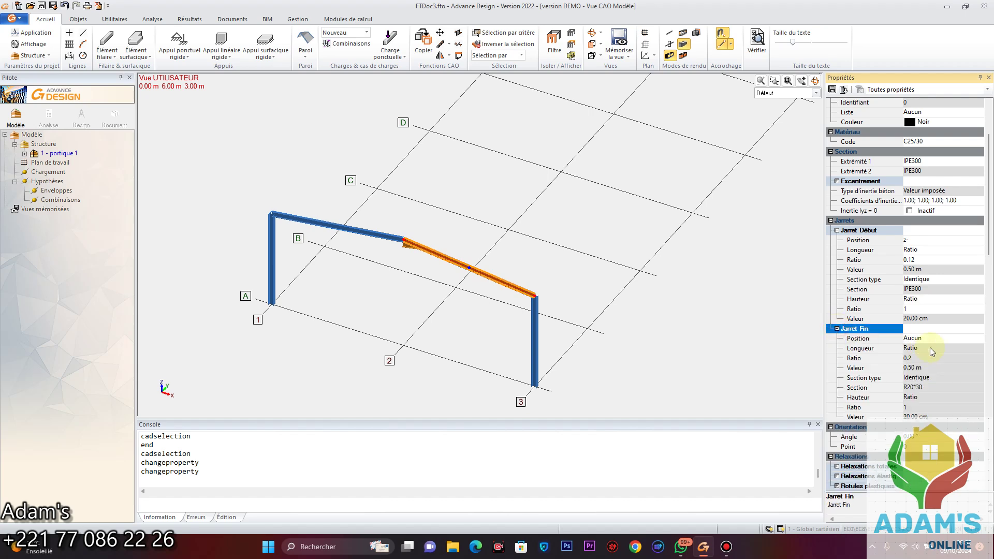
click(972, 339)
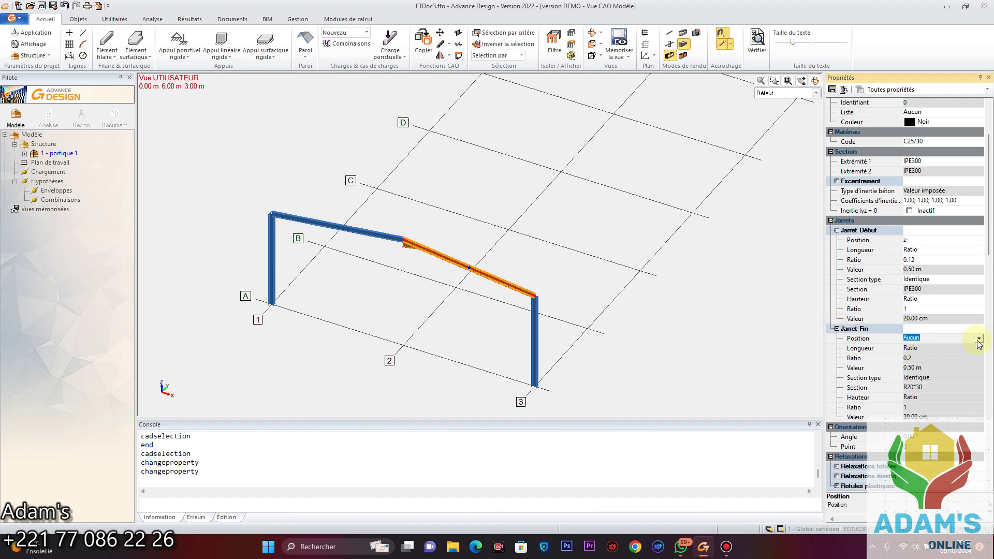
click(978, 339)
click(911, 365)
click(925, 359)
text(0)
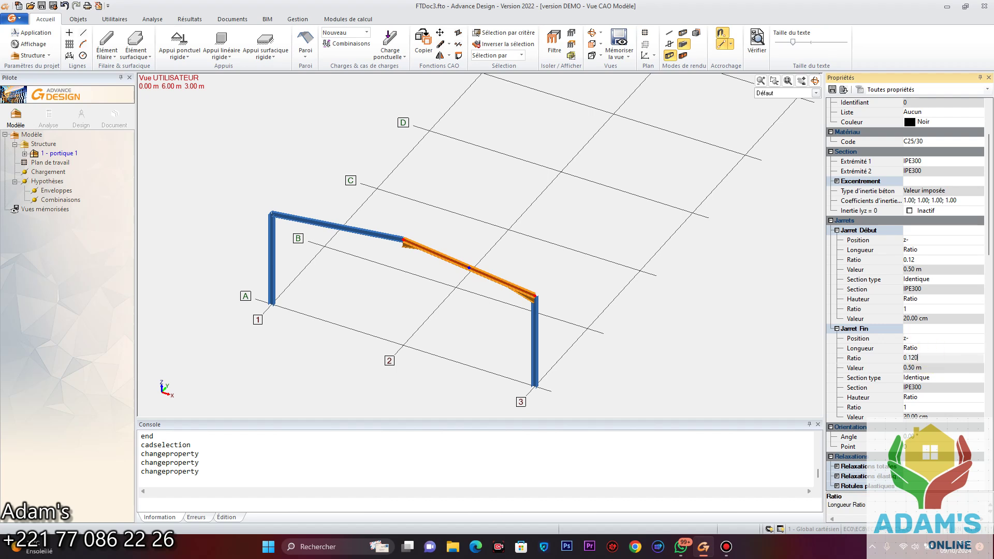
click(837, 230)
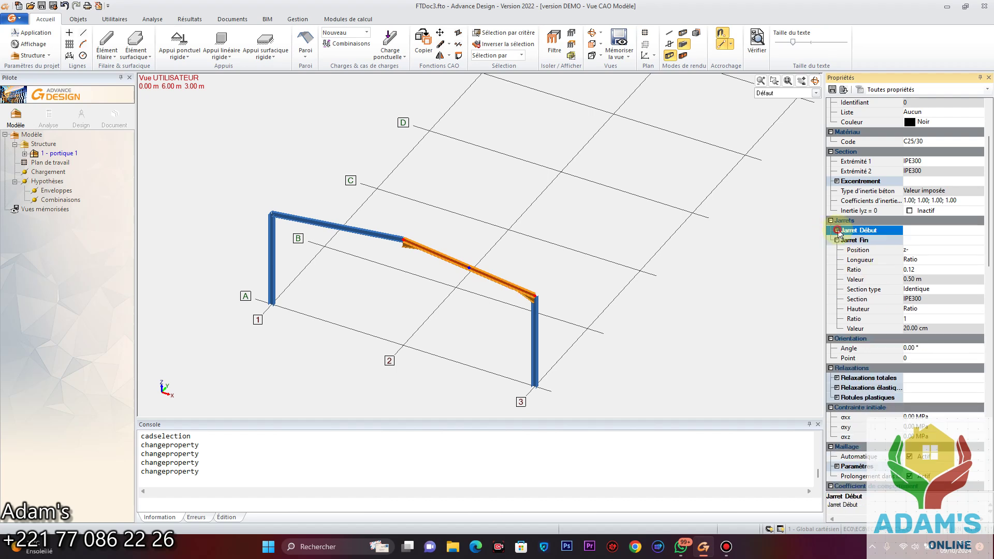
click(832, 338)
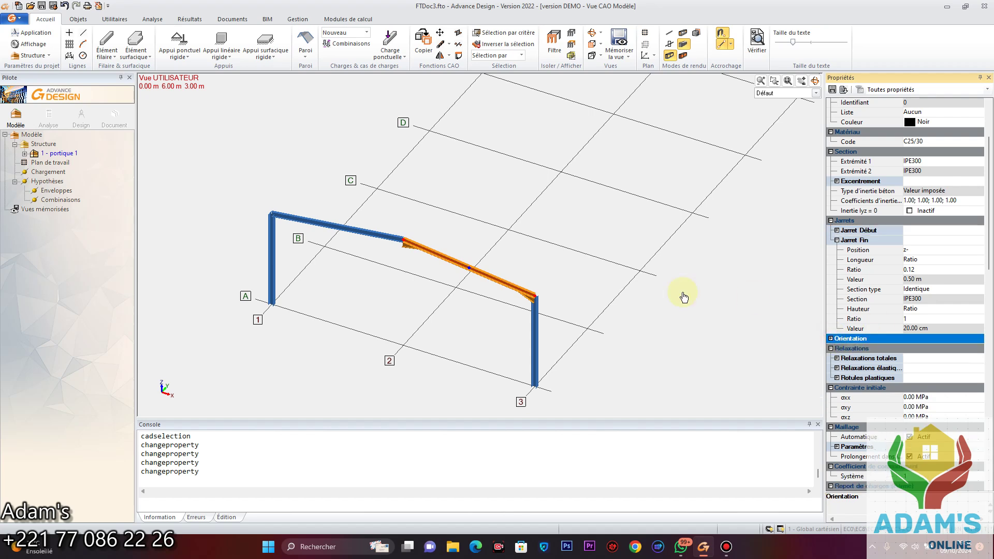
click(419, 274)
- Give the rafter on the axis 1 side an end haunch (Jarret Fin) at the ridge, position z-, length ratio 0.12
click(381, 233)
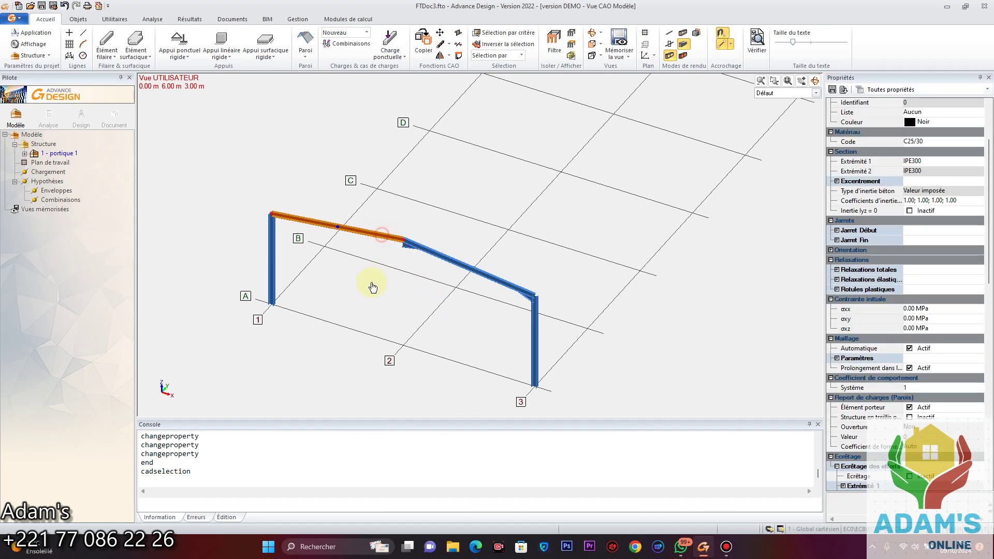
click(837, 239)
click(976, 250)
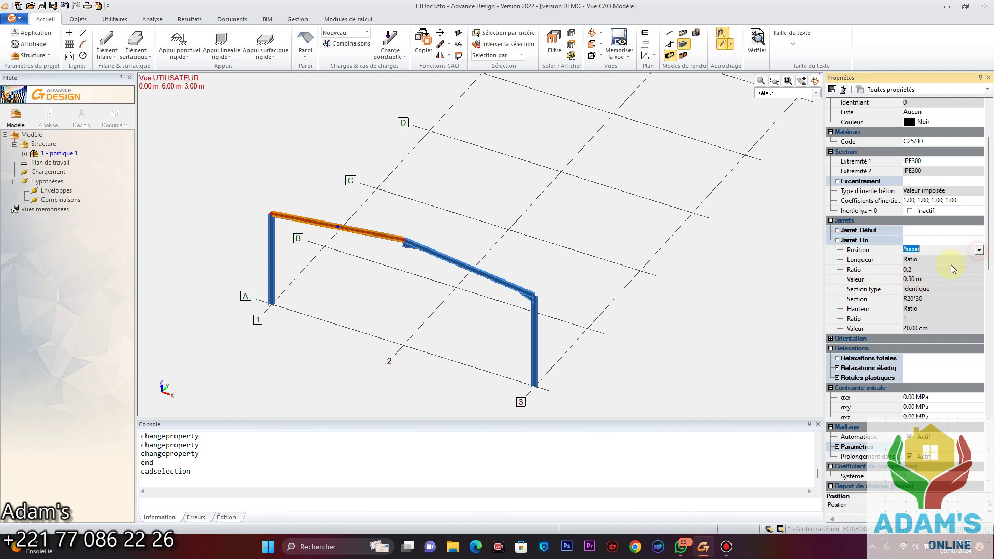
click(977, 250)
click(911, 282)
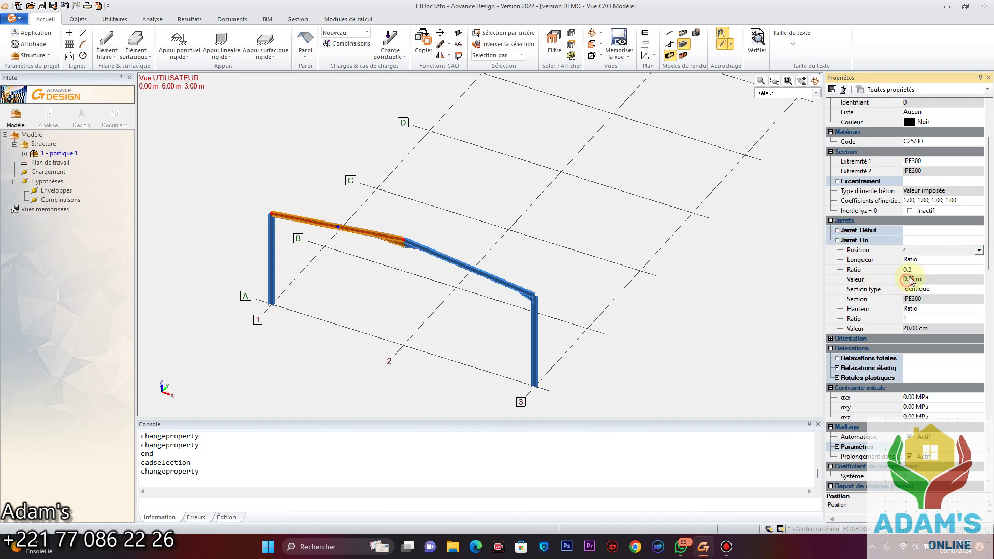
click(941, 269)
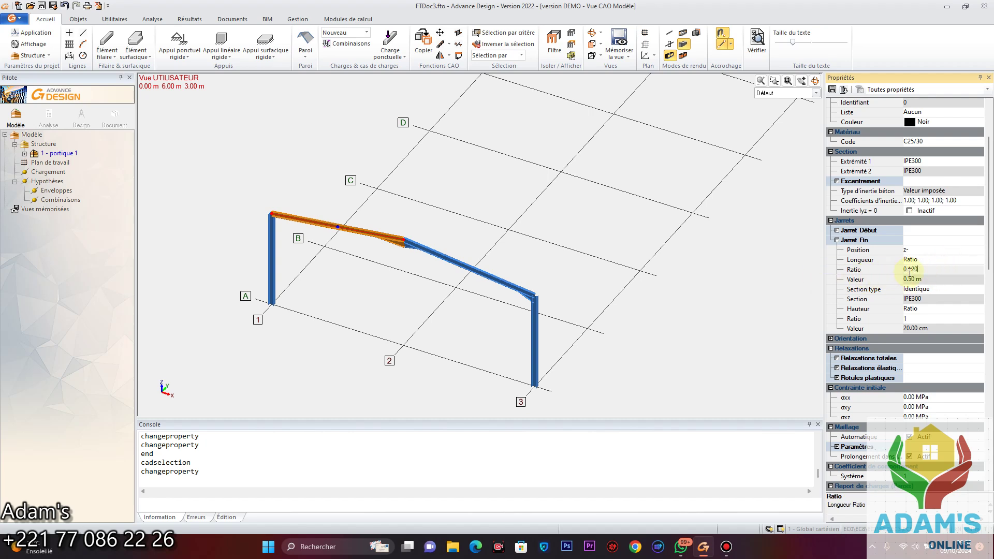
click(837, 240)
- Add a start haunch (Jarret Début) to the axis 1 side rafter at its column, position z-, length ratio 0.12, and deselect it
click(837, 230)
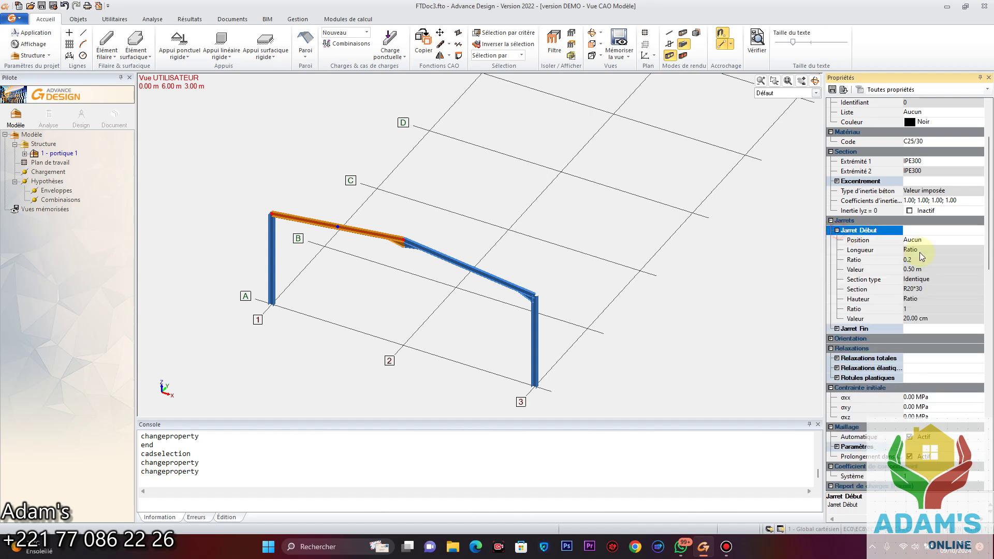
click(981, 241)
click(978, 240)
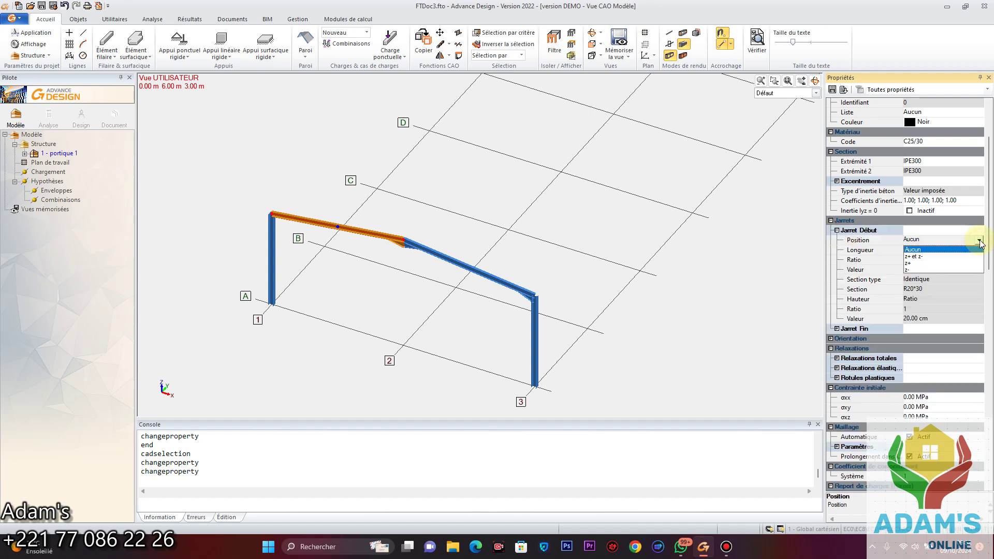
click(918, 271)
click(940, 258)
text(0.120)
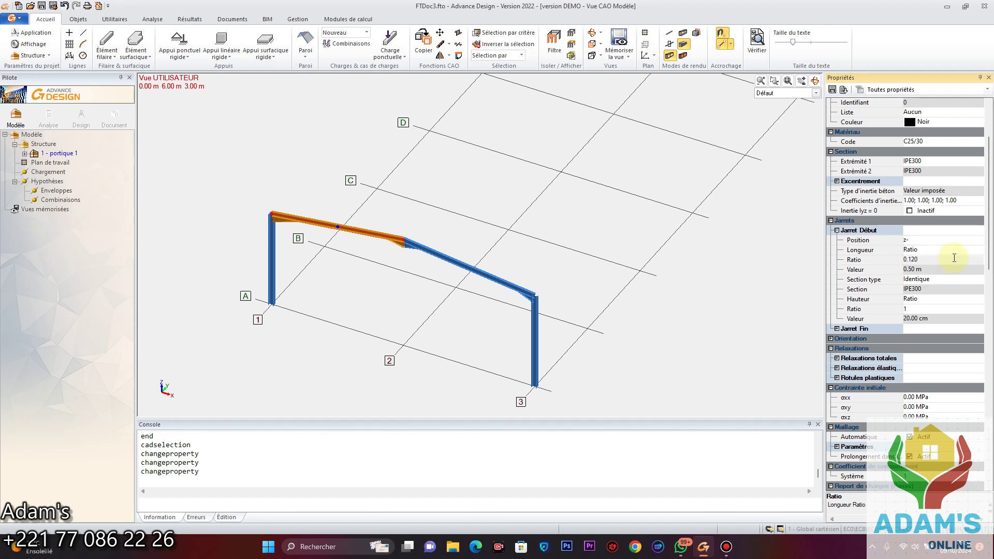
key(Return)
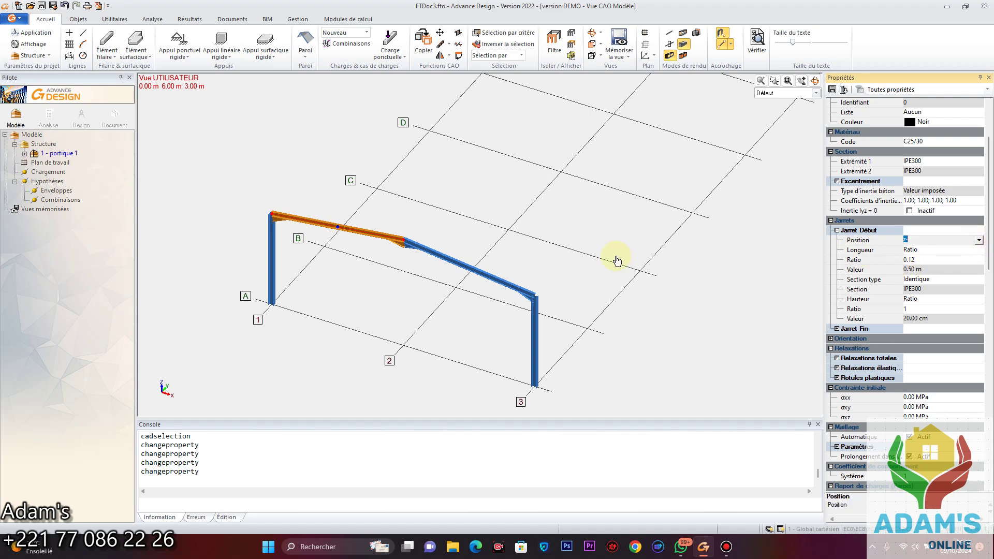
scroll(284, 223, up, 2)
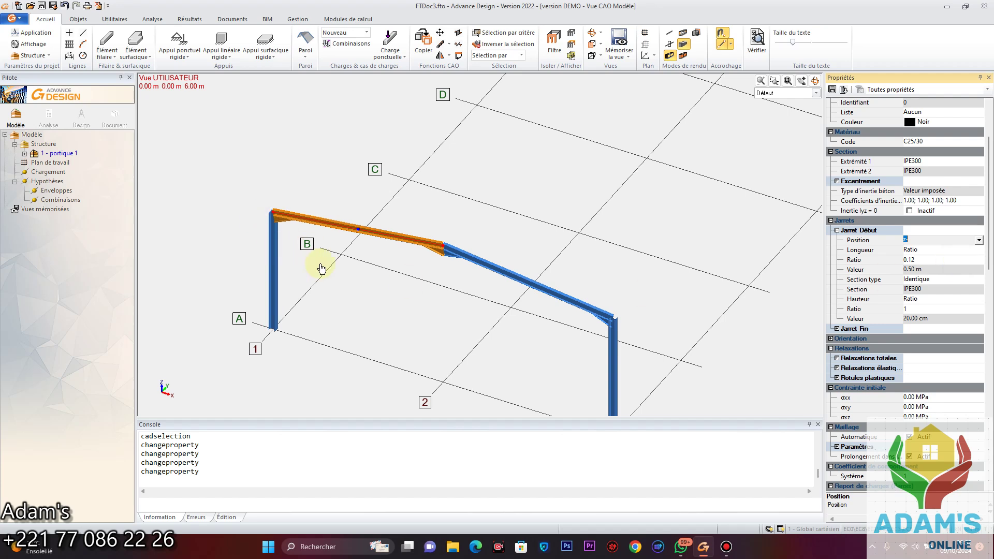
key(Escape)
scroll(426, 246, up, 2)
scroll(425, 247, down, 4)
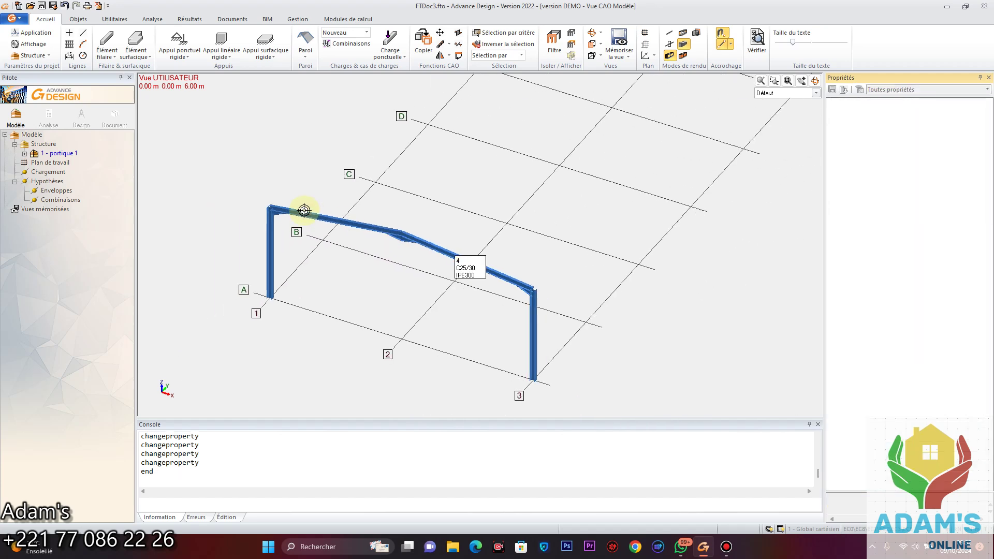
scroll(473, 286, up, 3)
drag(531, 254, 472, 281)
click(299, 238)
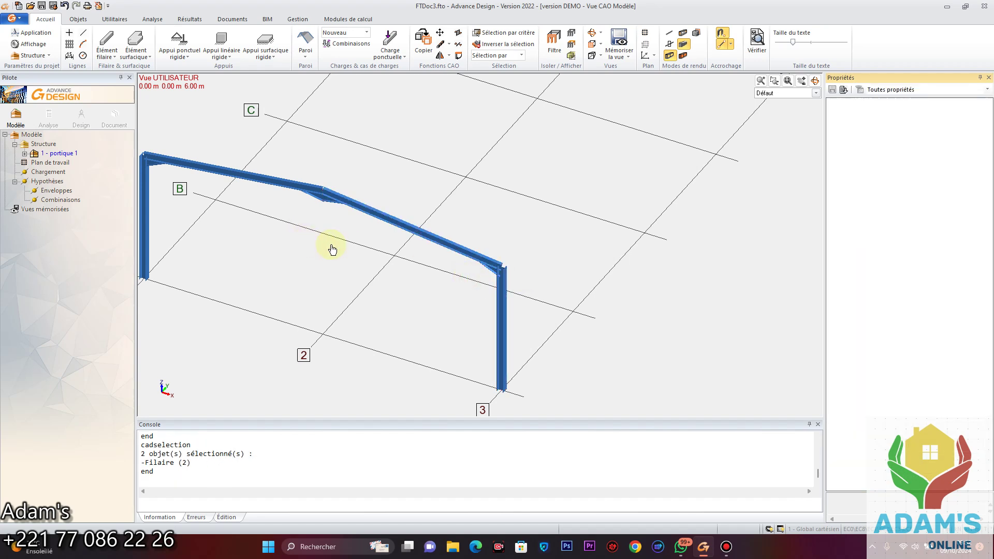
- Expand the portique 1 system and rename both sloping rafters as TRAVERSE
click(61, 153)
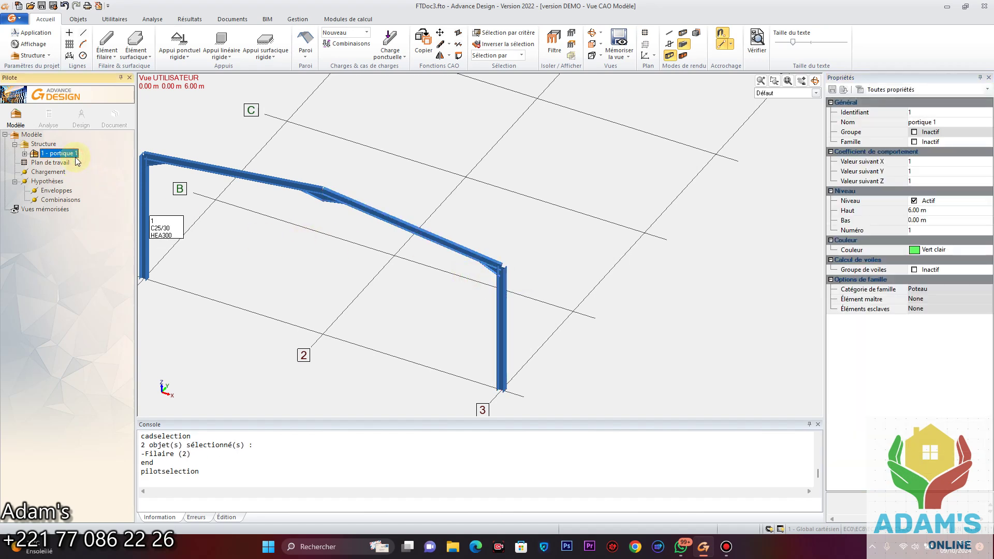
click(24, 154)
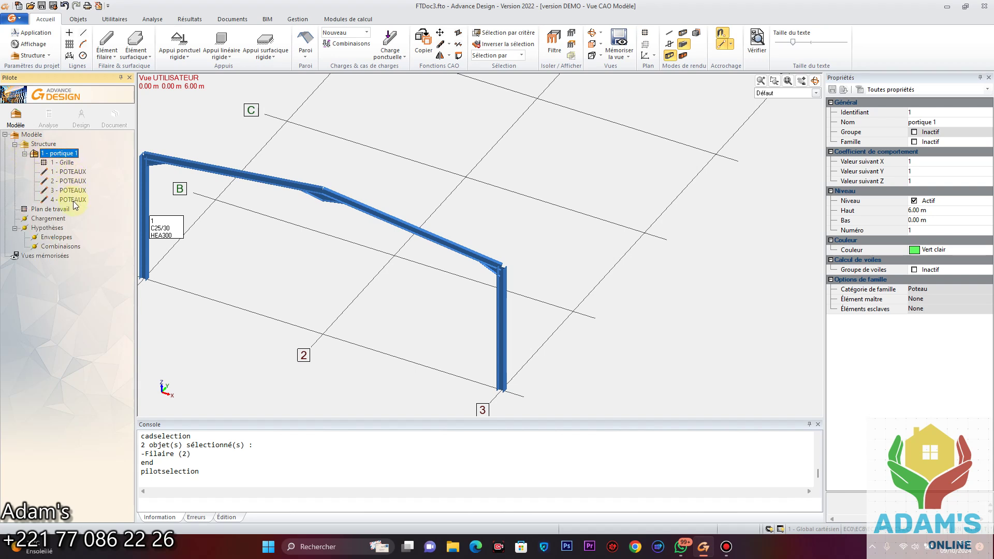
click(371, 216)
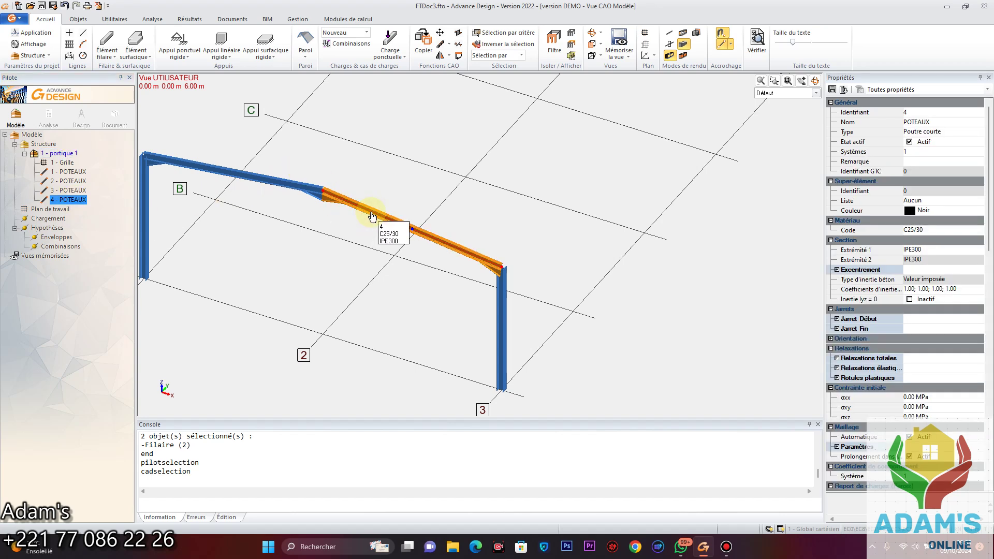
ctrl+click(248, 177)
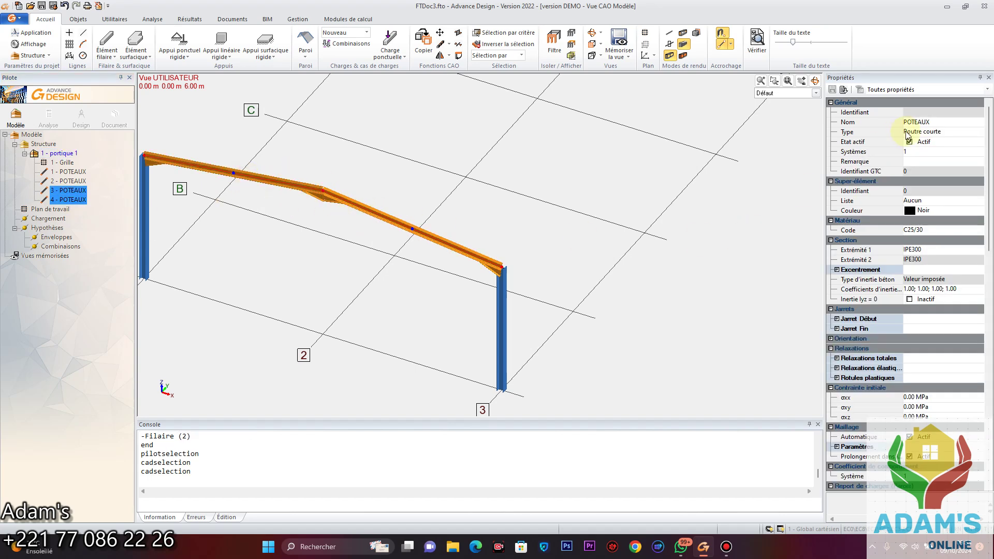
click(951, 122)
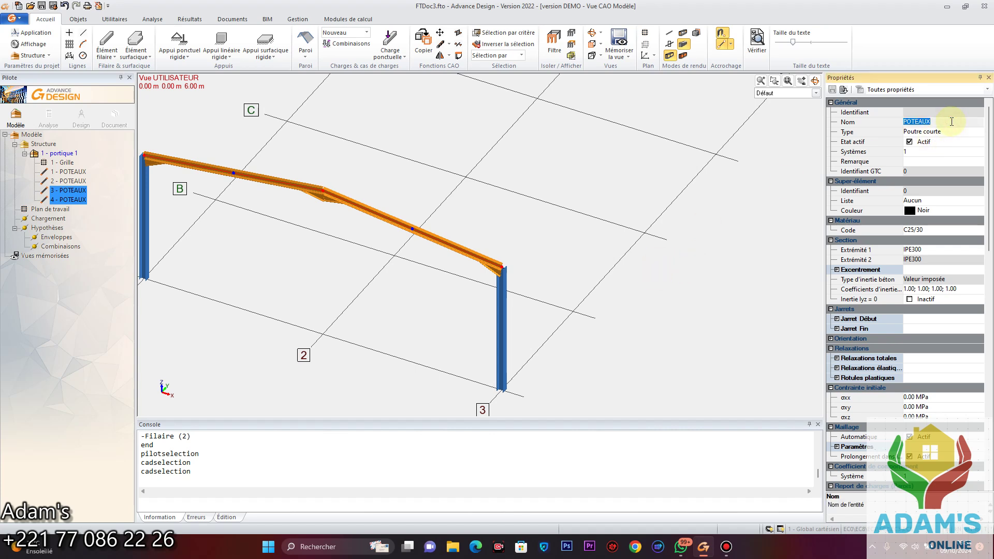
text(TRAVERSE)
key(Return)
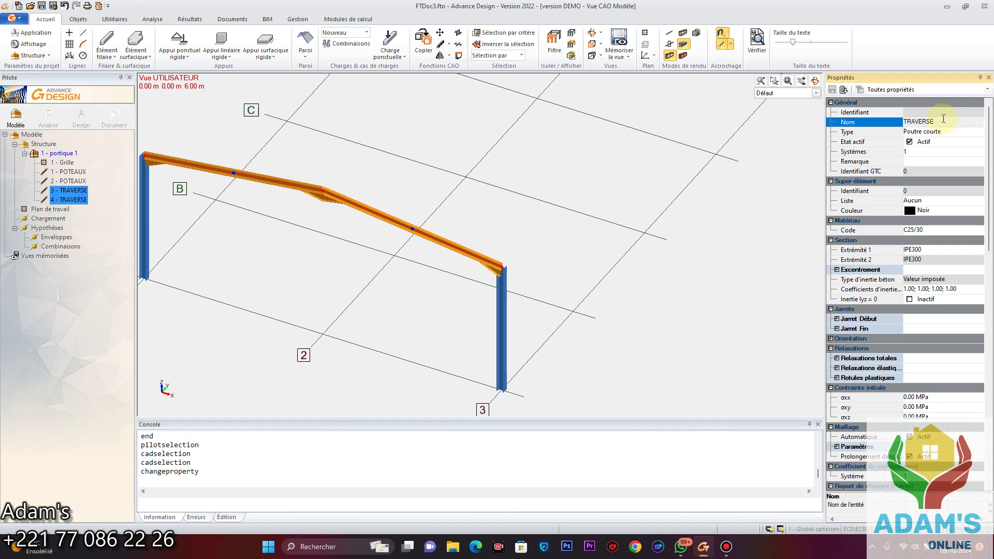
click(726, 546)
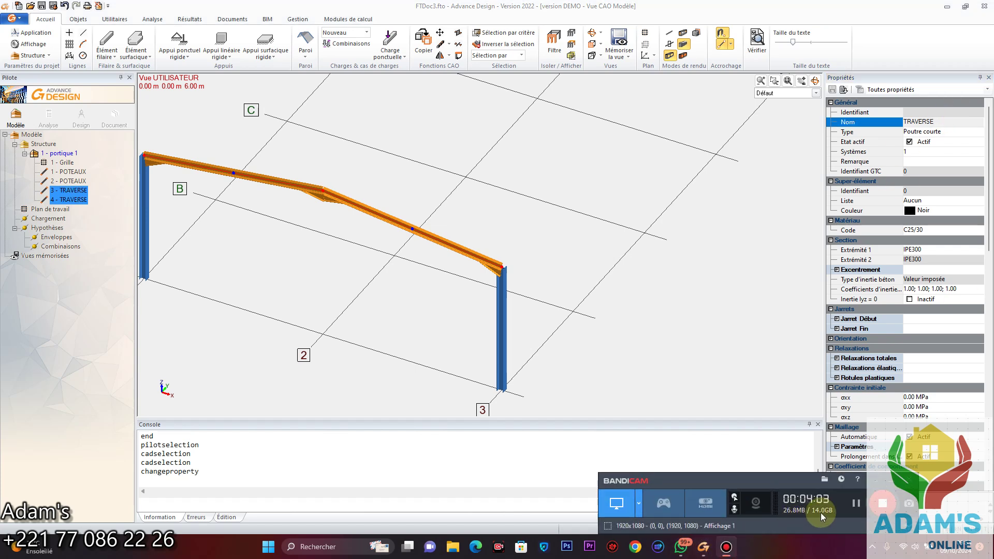
click(722, 385)
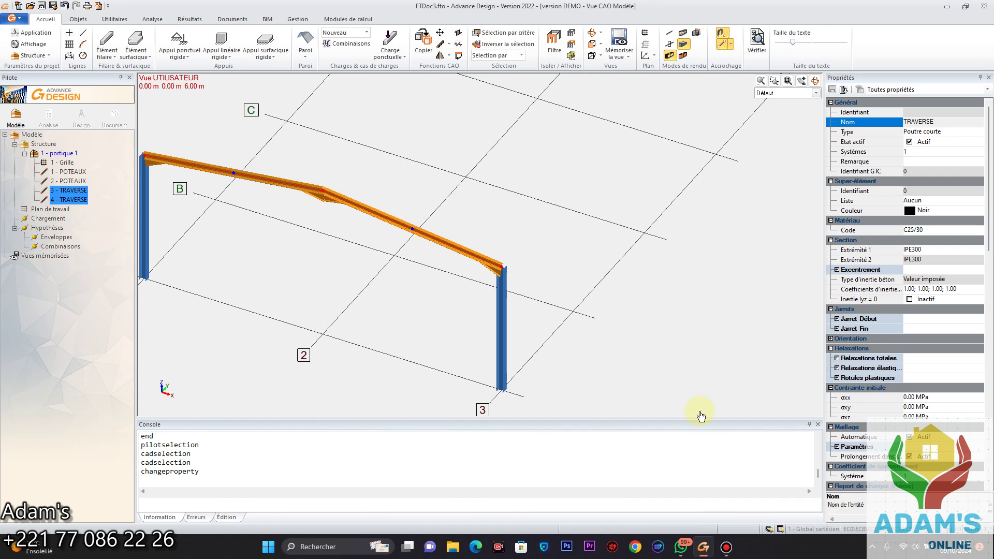
scroll(541, 348, down, 2)
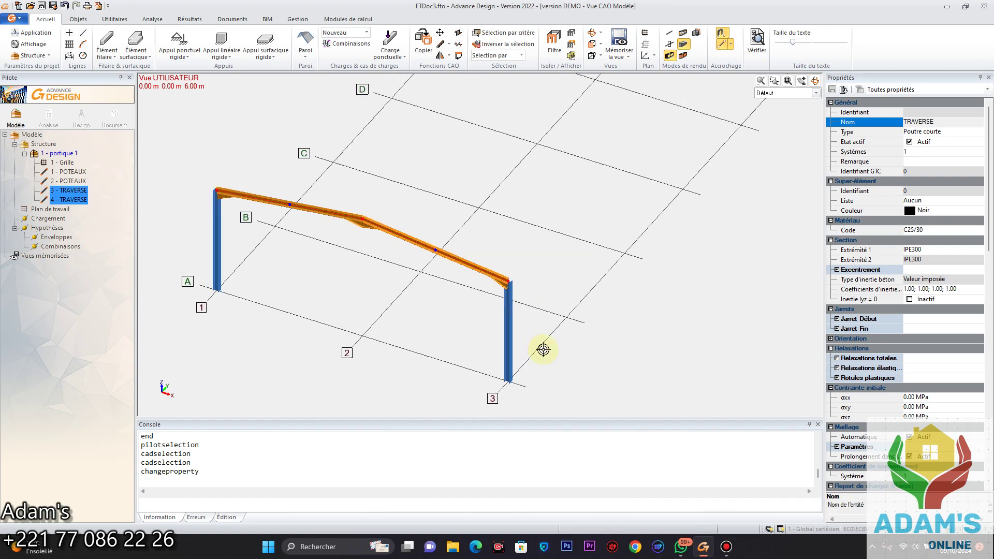
click(511, 333)
key(Escape)
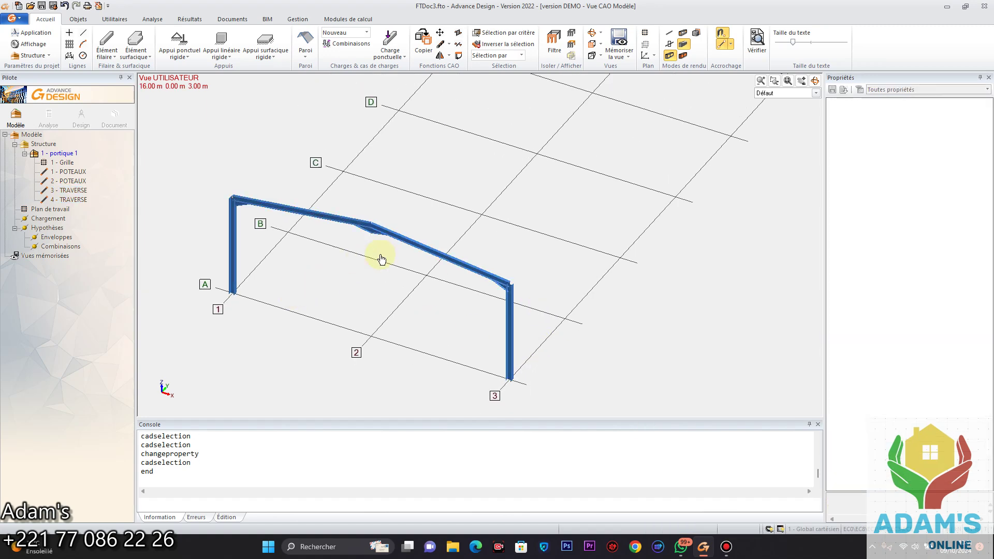
click(399, 235)
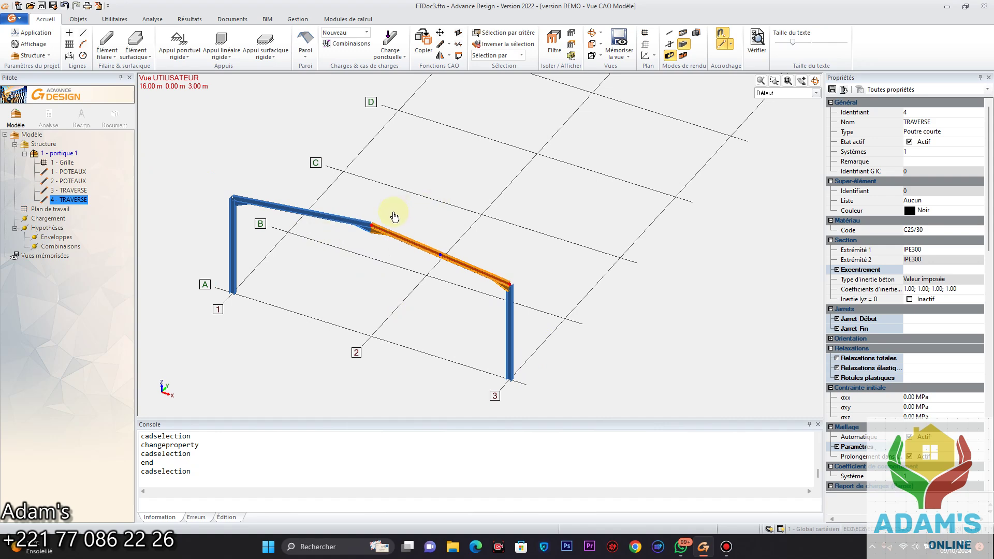
click(333, 217)
key(Escape)
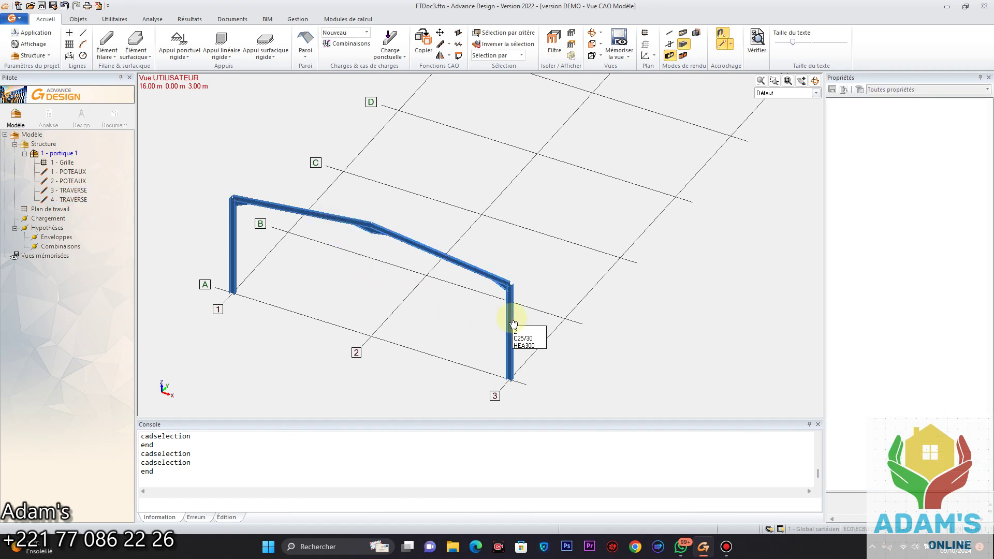
- Copy the axis A frame's two columns and two rafters along axis 3 to axis B, and collapse the portique 1 system
click(509, 320)
click(479, 271)
drag(320, 207, 215, 190)
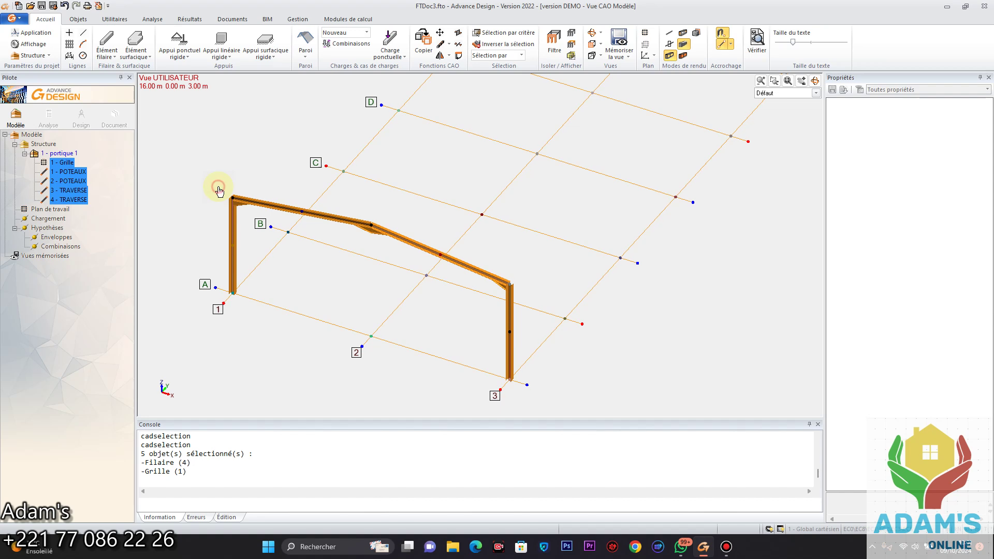
ctrl+drag(693, 308, 641, 220)
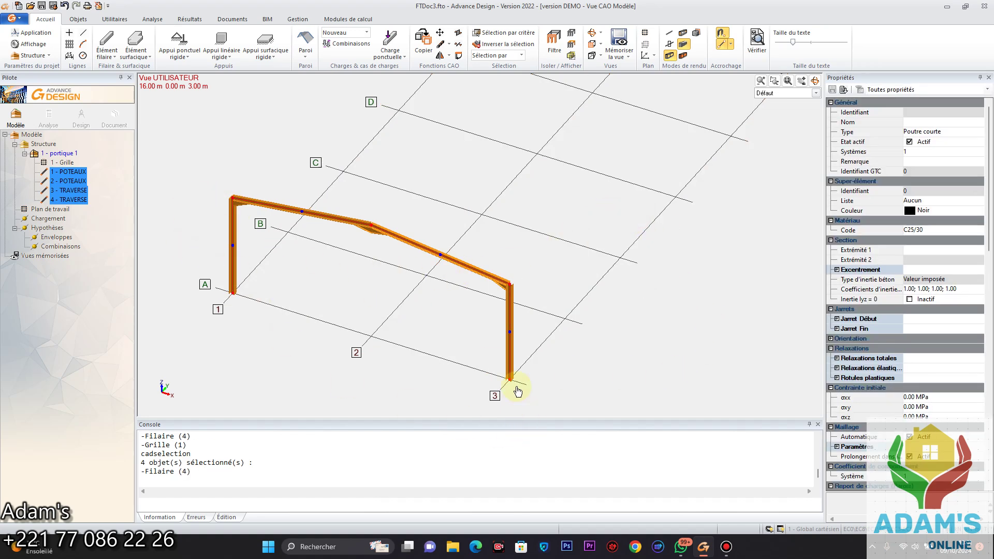
click(509, 379)
click(565, 318)
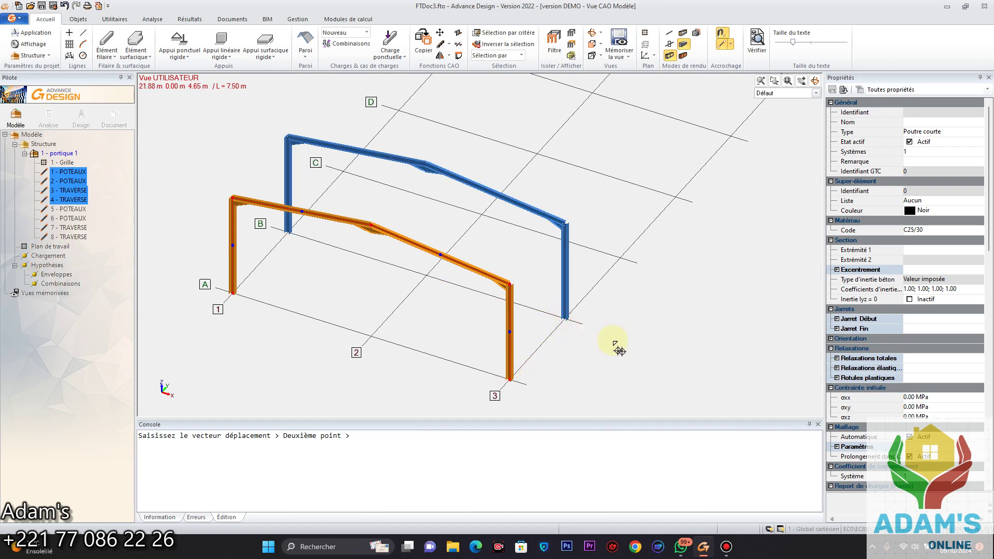
key(Escape)
scroll(598, 347, down, 2)
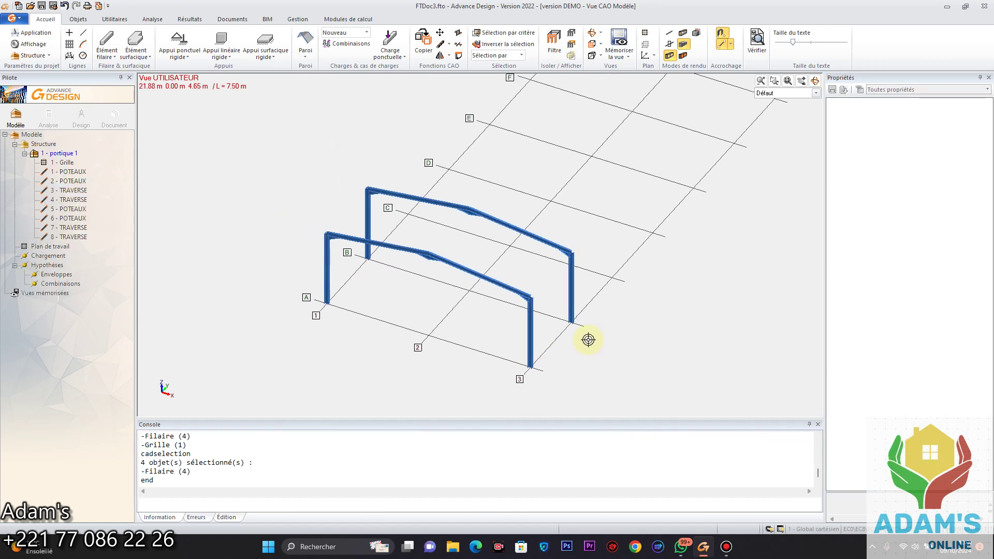
click(24, 154)
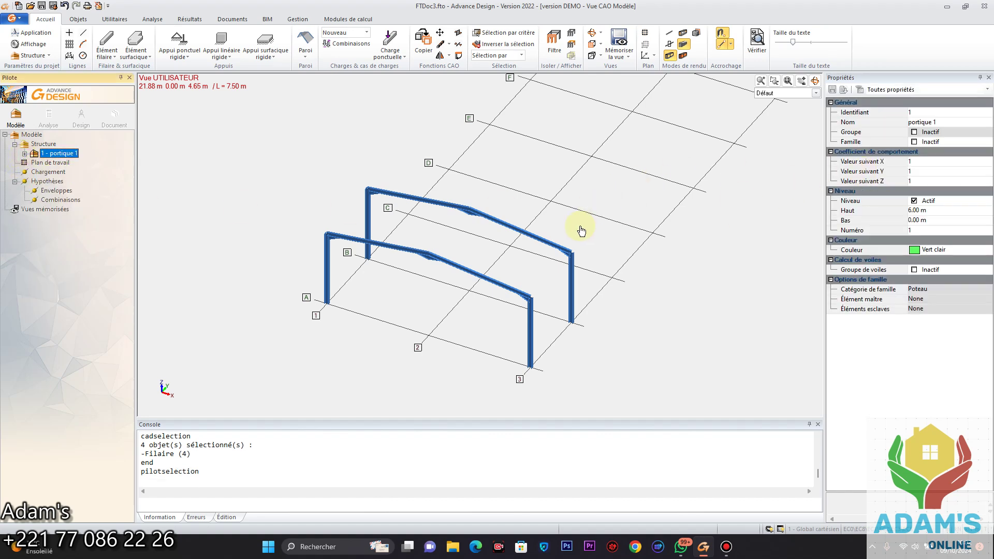
- Start a new linear element with section IPE120 and name it PANNE
middle_drag(609, 259, 550, 266)
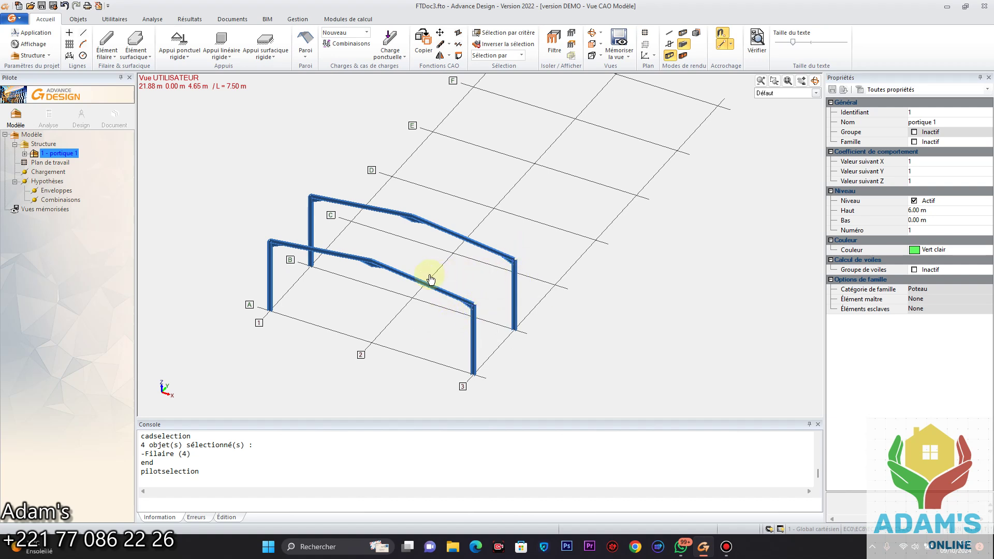
click(105, 42)
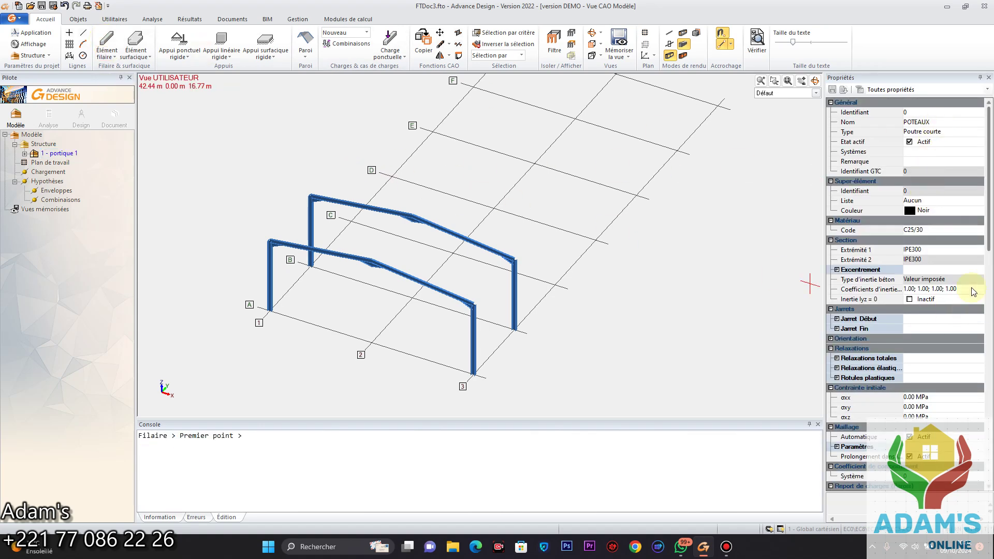
click(952, 253)
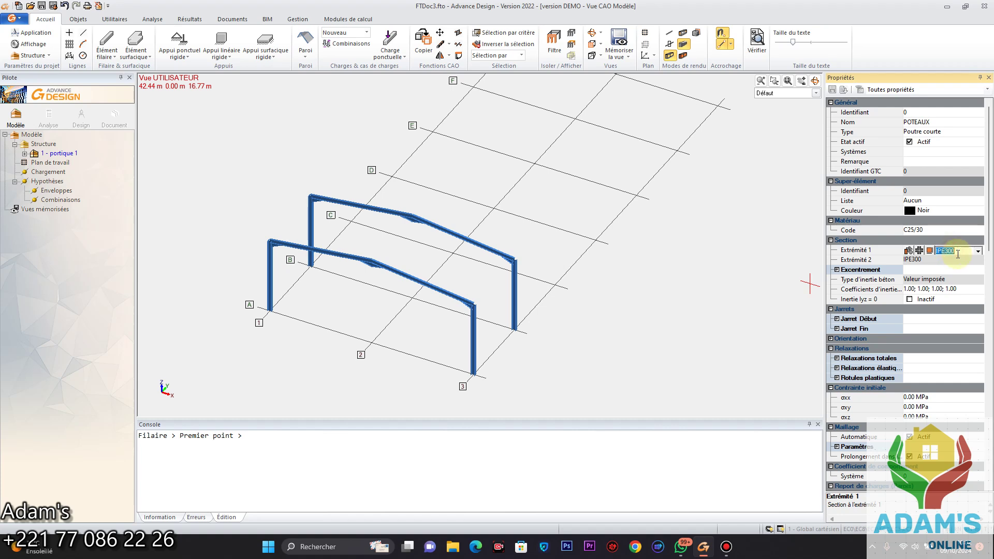
text(120)
key(Return)
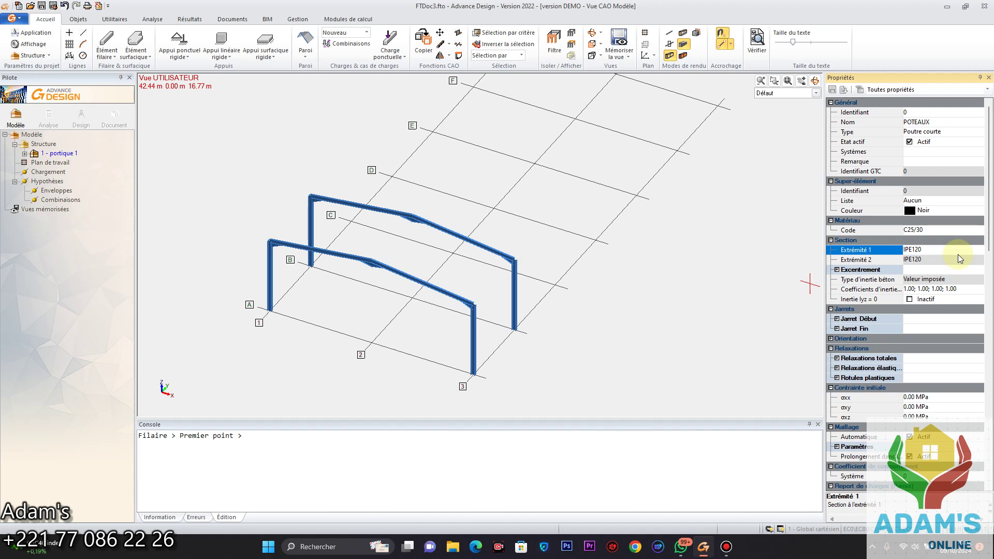
click(929, 122)
text(PANNE)
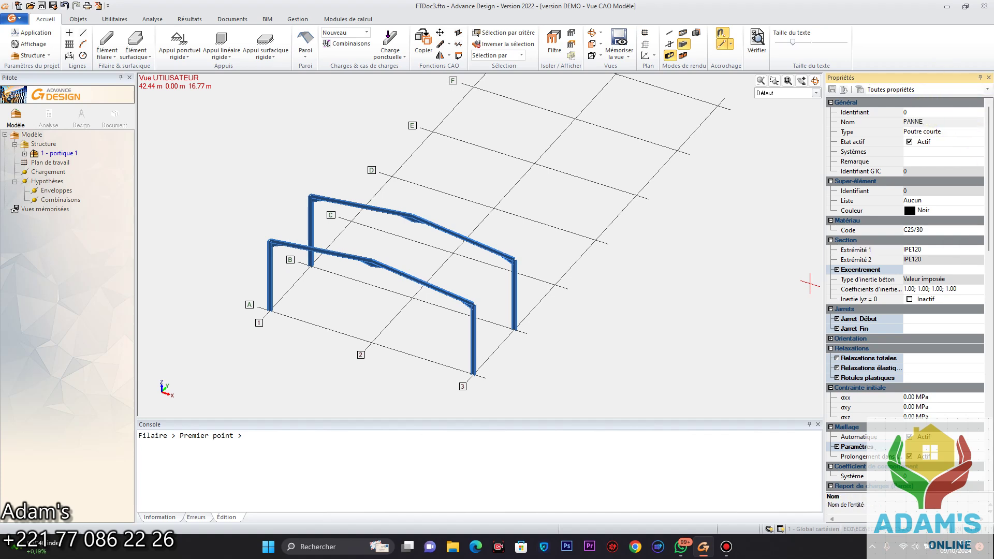
key(Return)
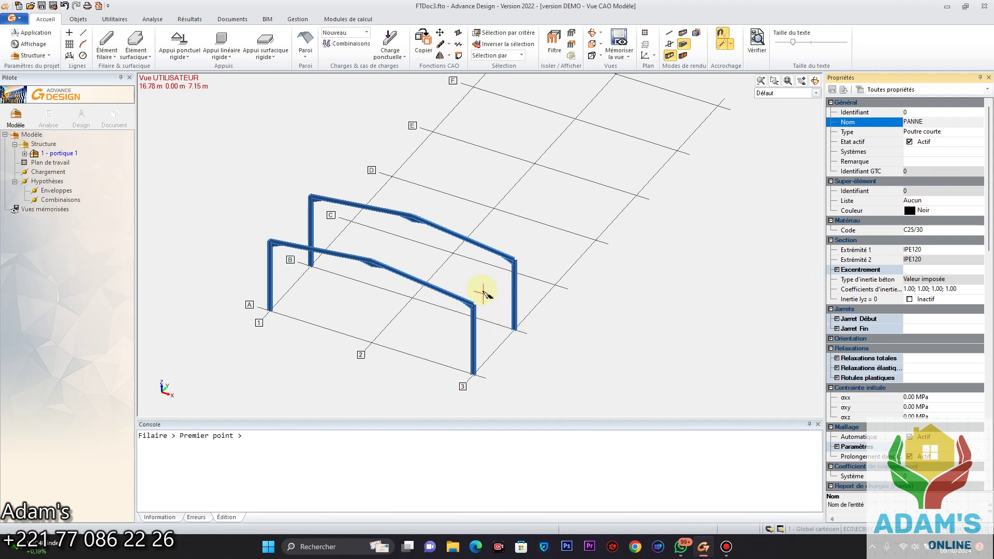
- Draw the eaves purlin between the axis 3 column tops from axis A to axis B, and select it
scroll(476, 288, up, 2)
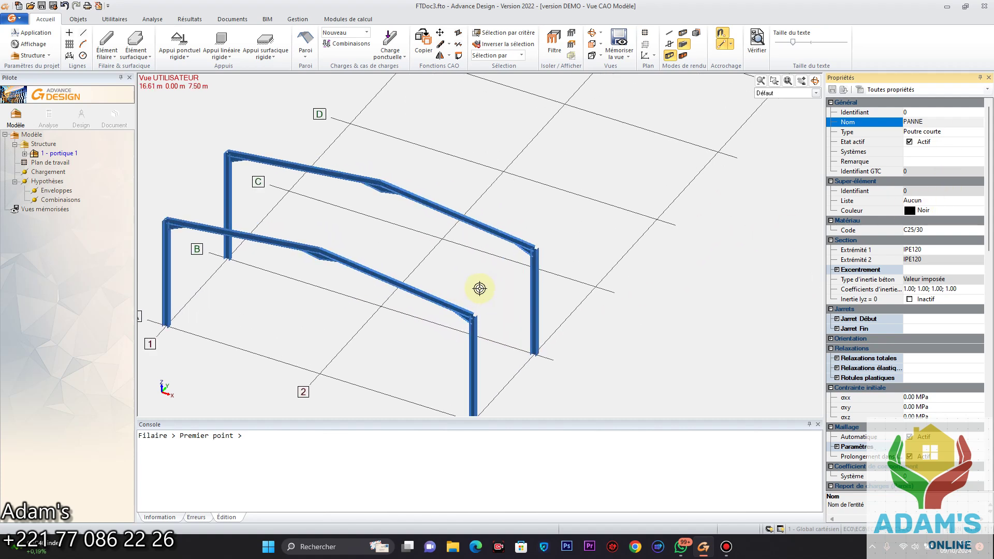
click(473, 314)
click(533, 250)
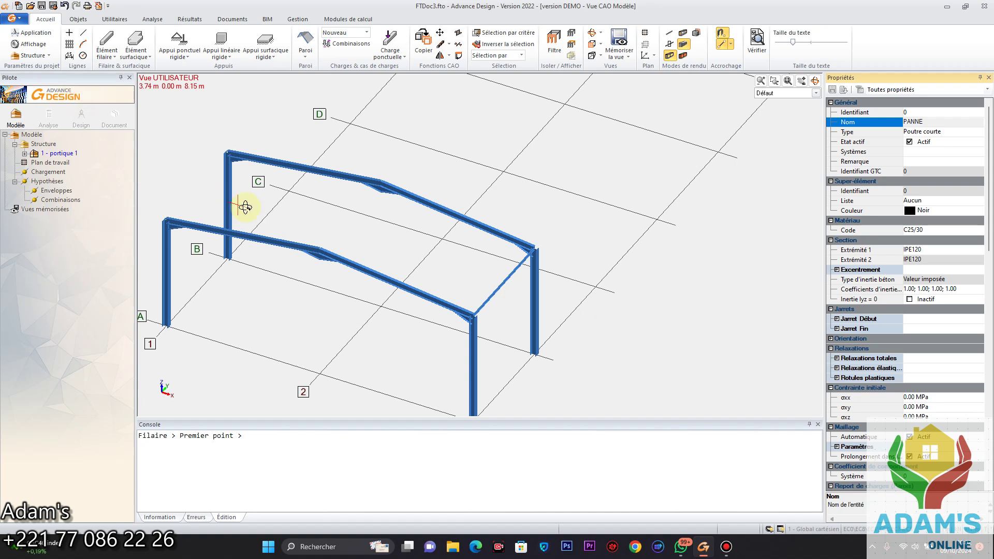
key(Escape)
click(504, 293)
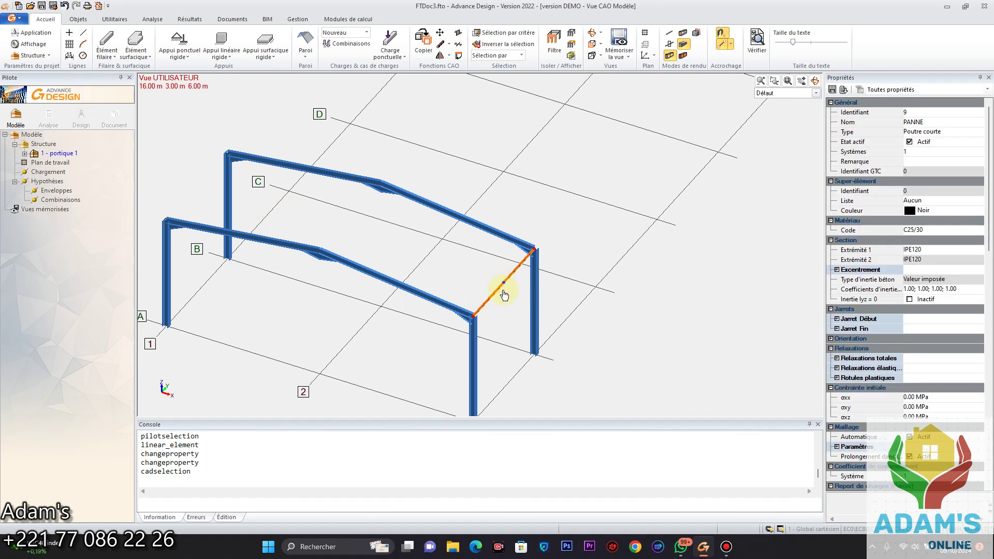